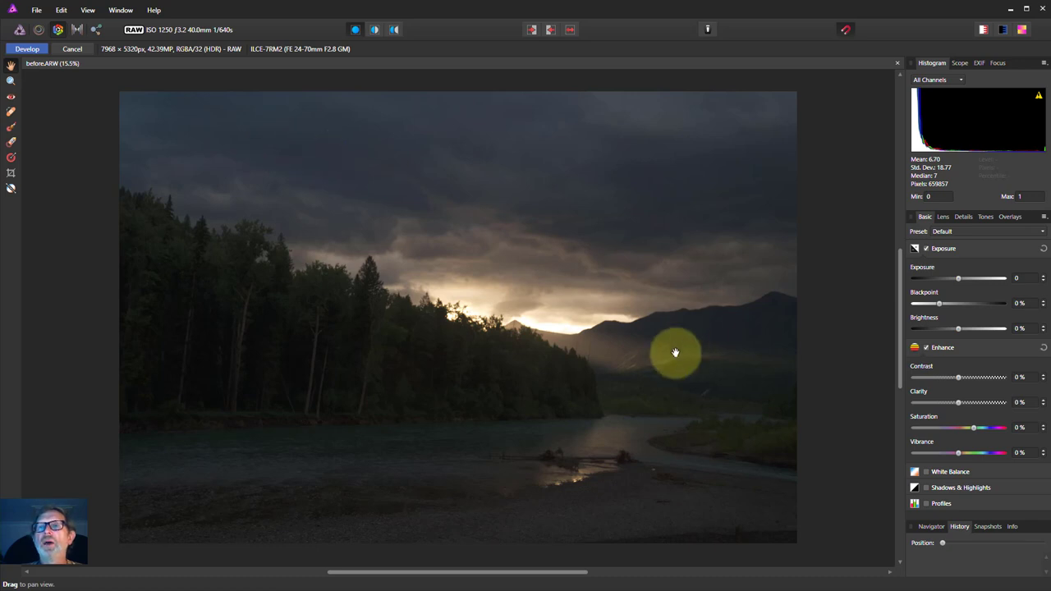
# Enable Shadows & Highlights with Shadows at 36% and Highlights at -100%, then develop the RAW file
pyautogui.click(927, 488)
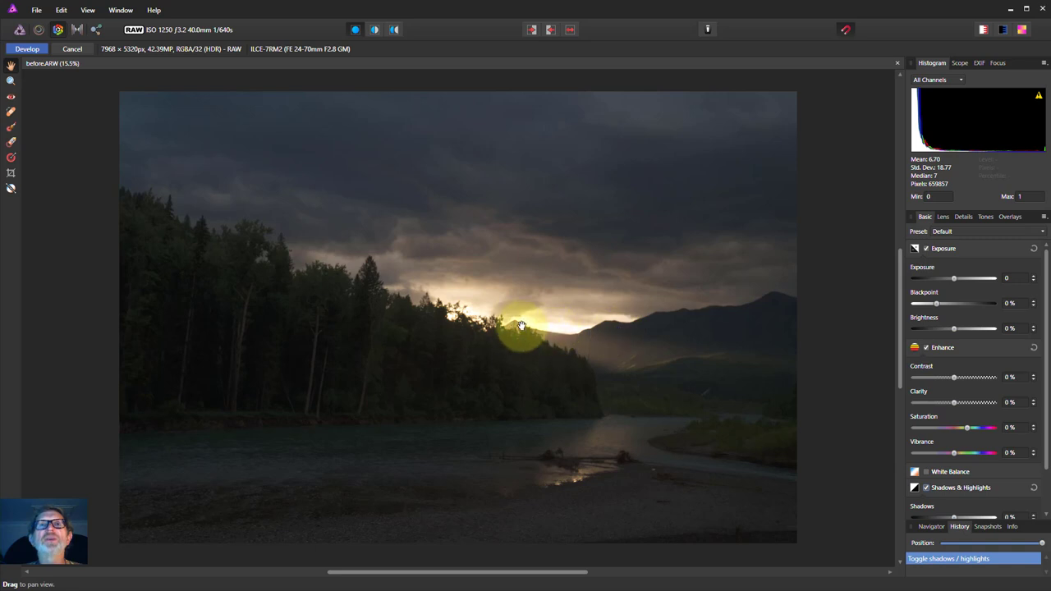
pyautogui.scroll(-2, 979, 425)
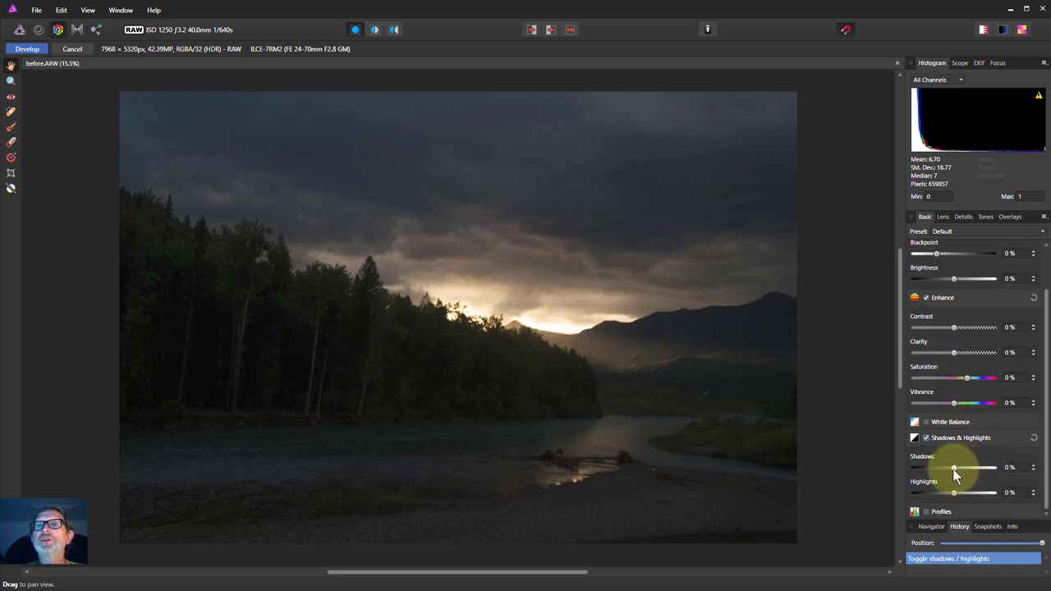
pyautogui.moveTo(953, 470); pyautogui.dragTo(968, 471)
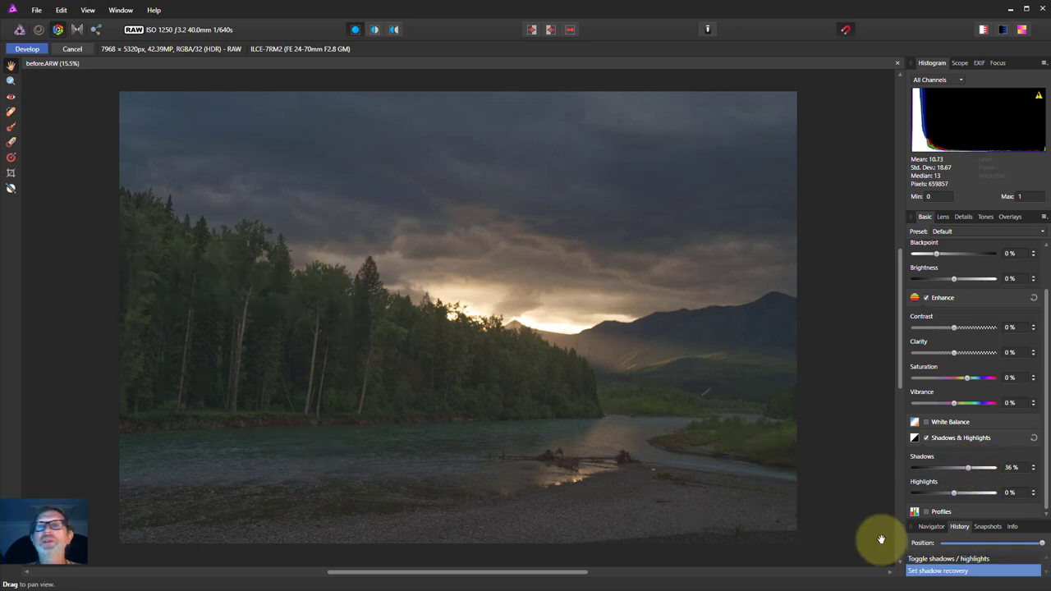
pyautogui.moveTo(953, 494); pyautogui.dragTo(847, 499)
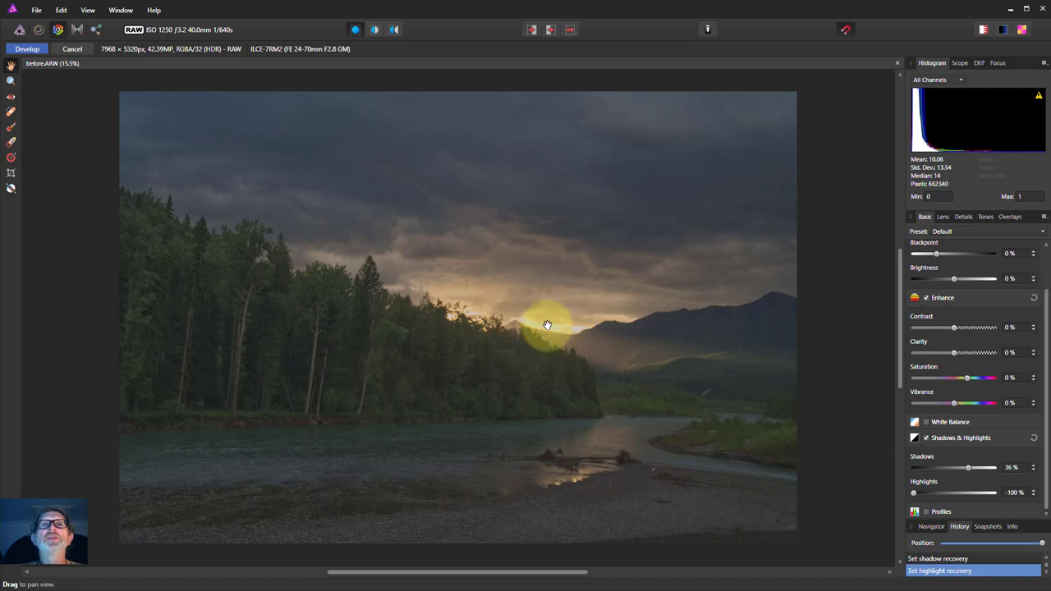
pyautogui.moveTo(956, 92)
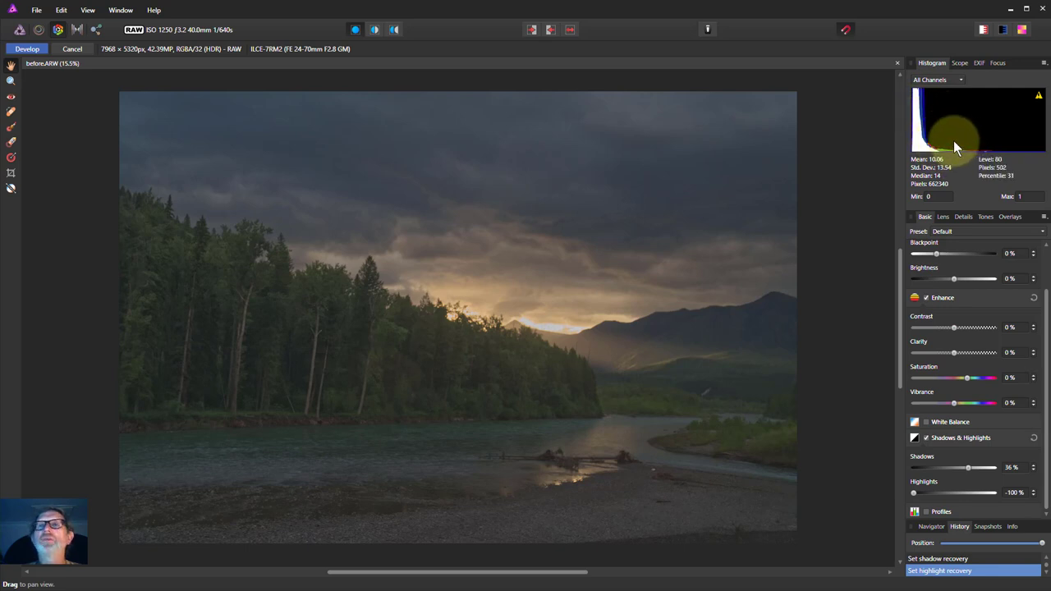
pyautogui.scroll(2, 1037, 328)
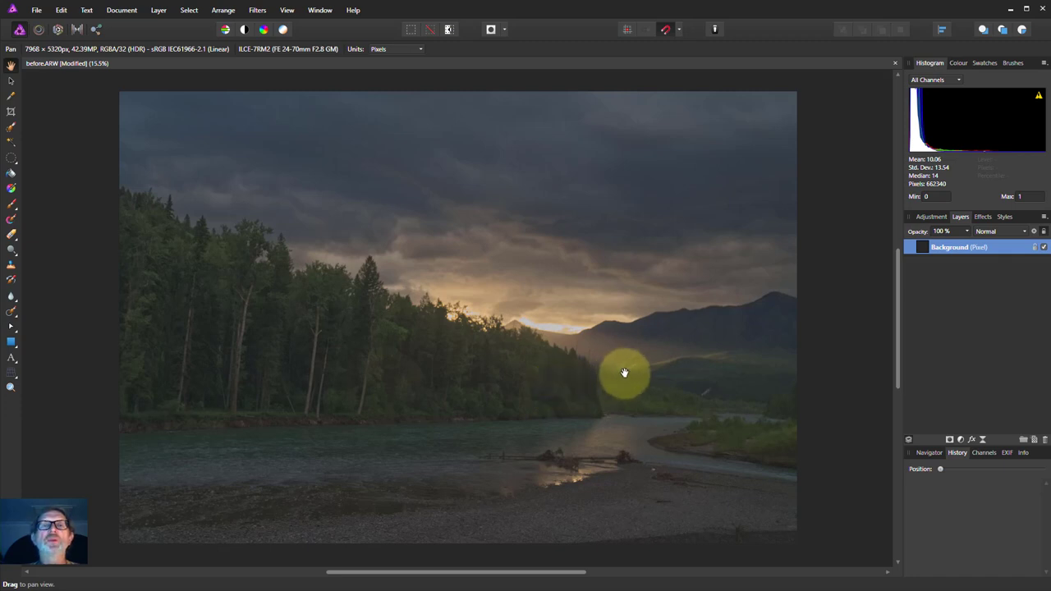
# Add a Levels adjustment layer above the Background and drag its dialog up into view
pyautogui.moveTo(933, 128)
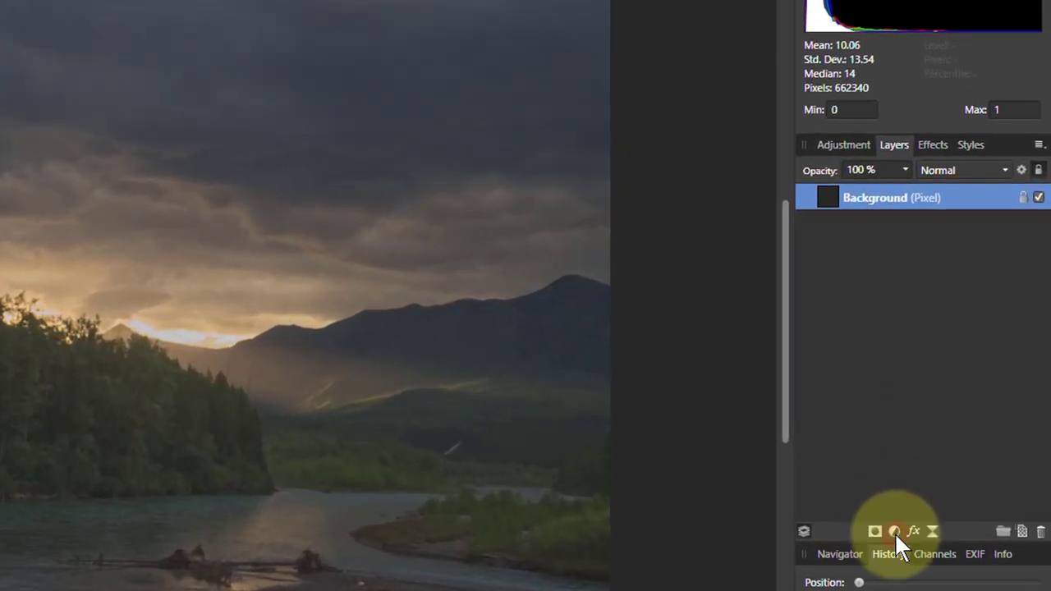
pyautogui.click(894, 533)
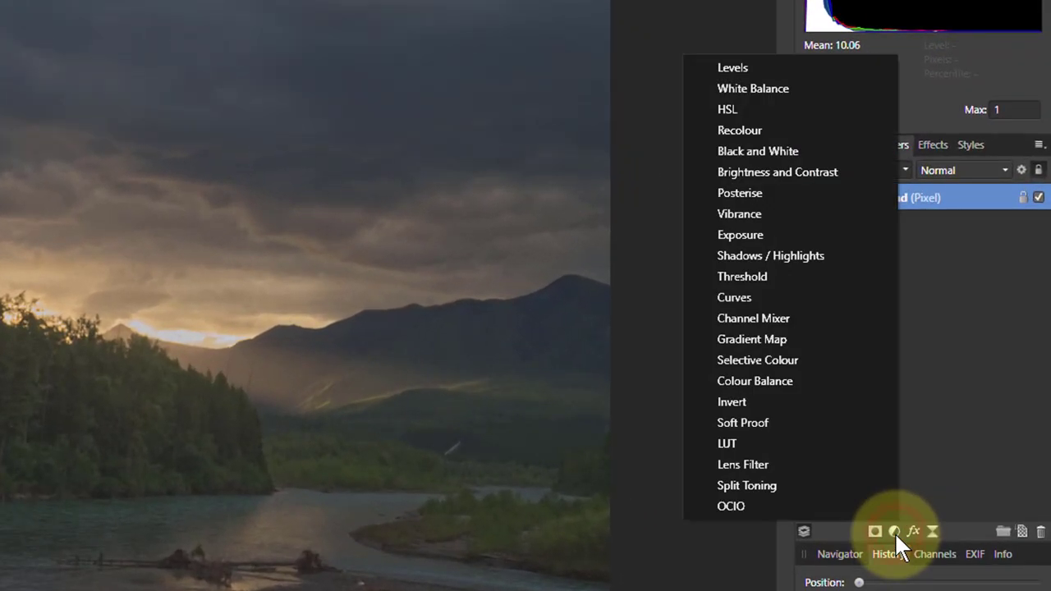
pyautogui.click(731, 69)
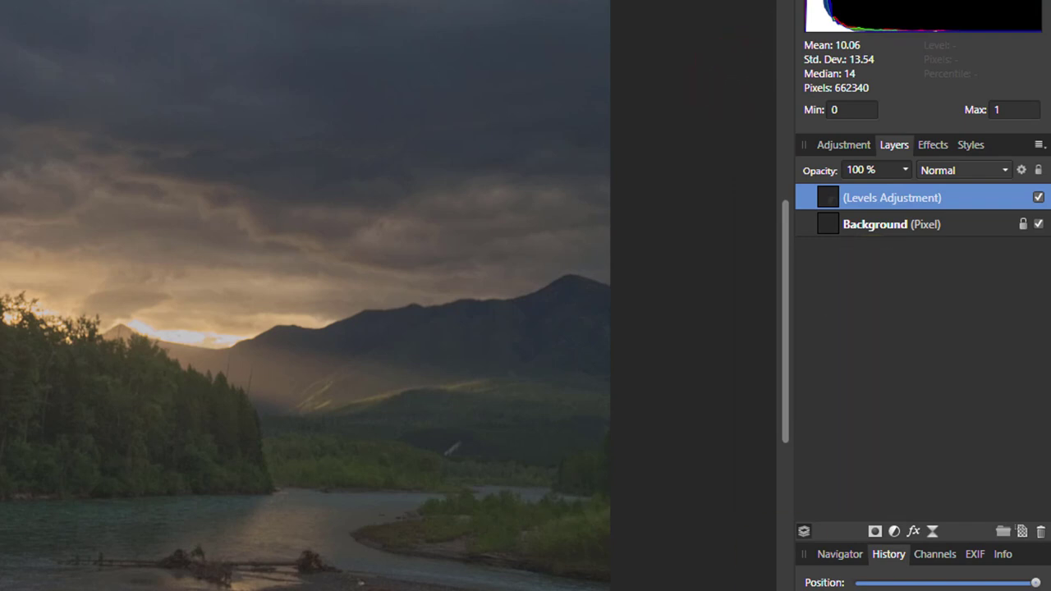
pyautogui.moveTo(403, 582); pyautogui.dragTo(358, 298)
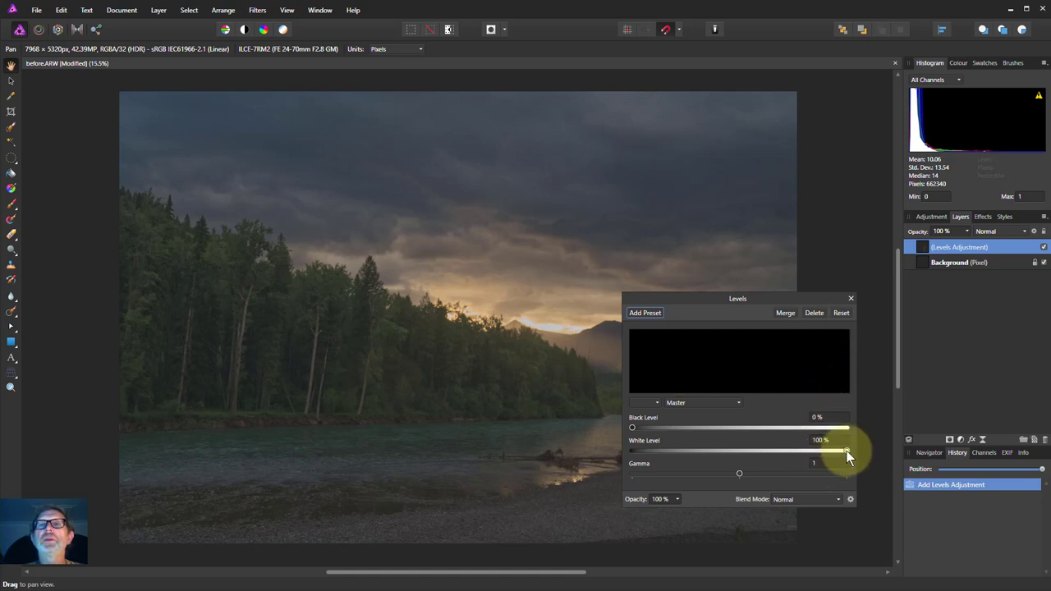
# Drag the Levels white level down to 27% and close the Levels dialog
pyautogui.moveTo(846, 451)
pyautogui.mouseDown()
pyautogui.moveTo(655, 450)
pyautogui.moveTo(856, 450)
pyautogui.mouseUp()
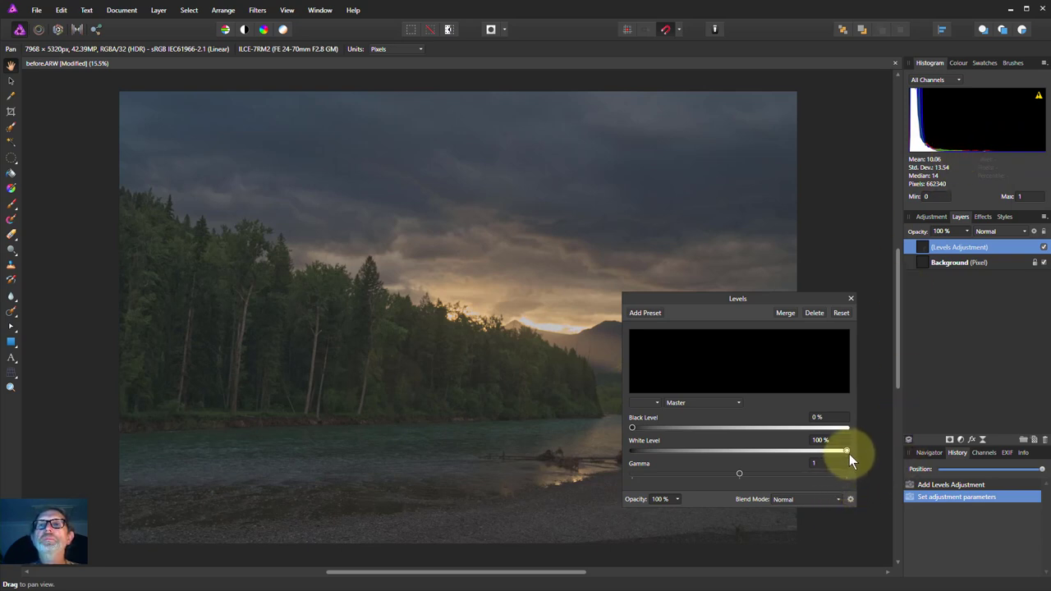
pyautogui.moveTo(805, 454); pyautogui.dragTo(690, 457)
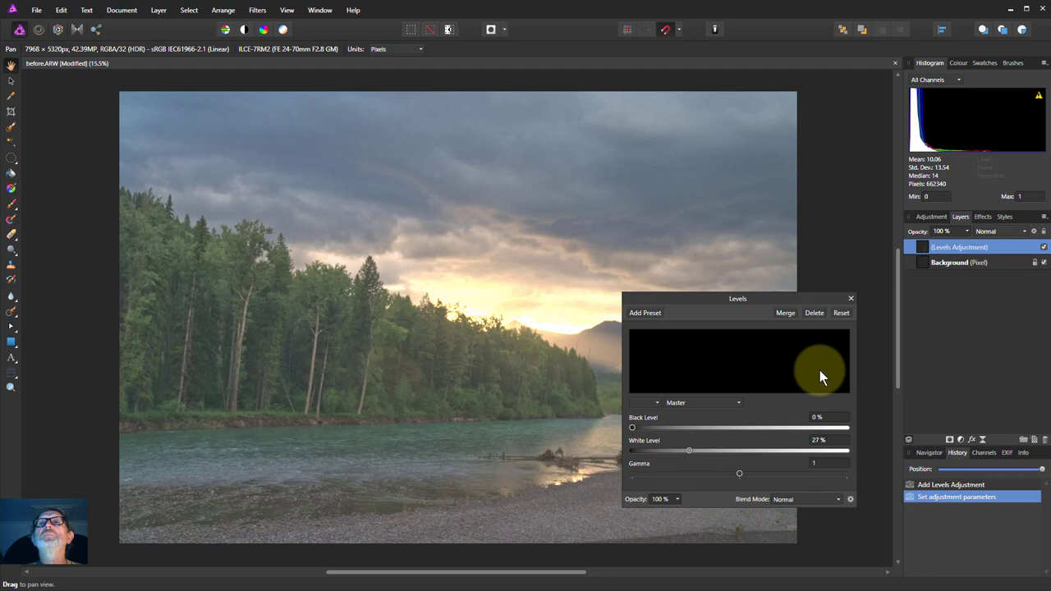
pyautogui.click(850, 298)
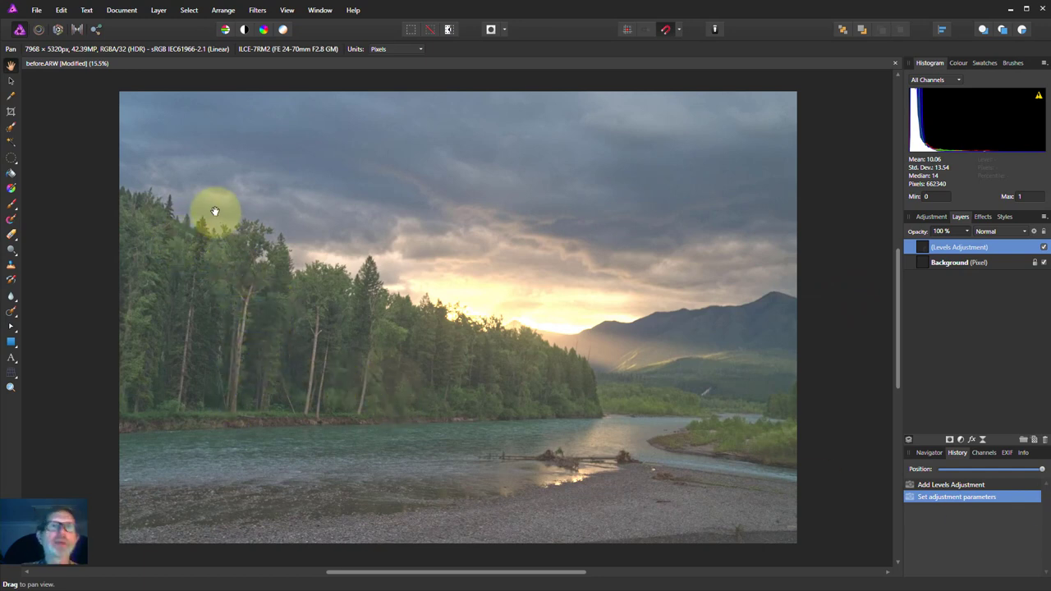
# With the Perspective Tool and grid hidden, pull the Background's top-left corner outward and apply
pyautogui.scroll(-1, 300, 238)
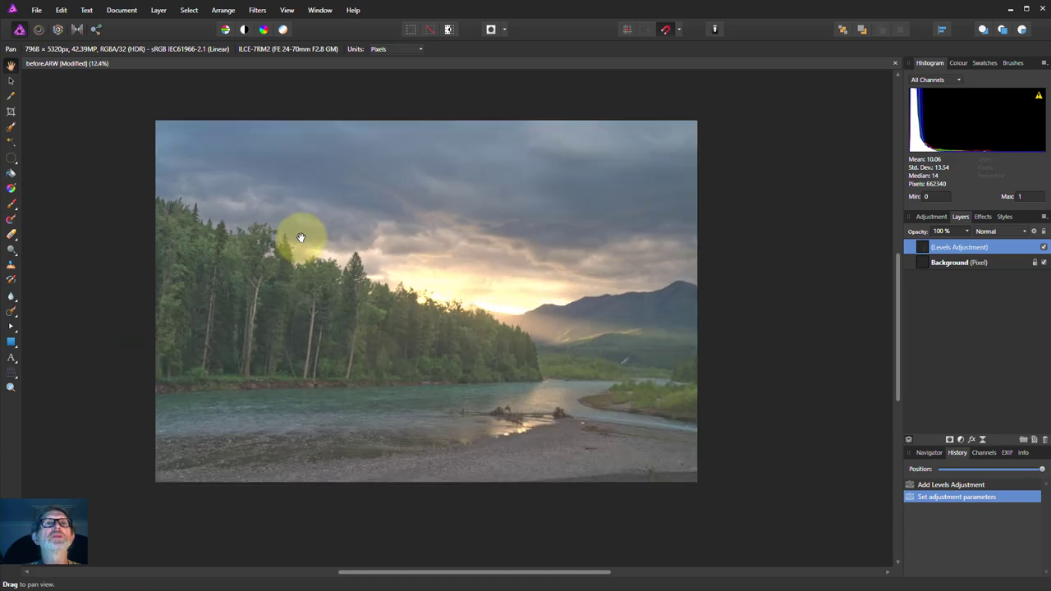
pyautogui.scroll(-1, 300, 237)
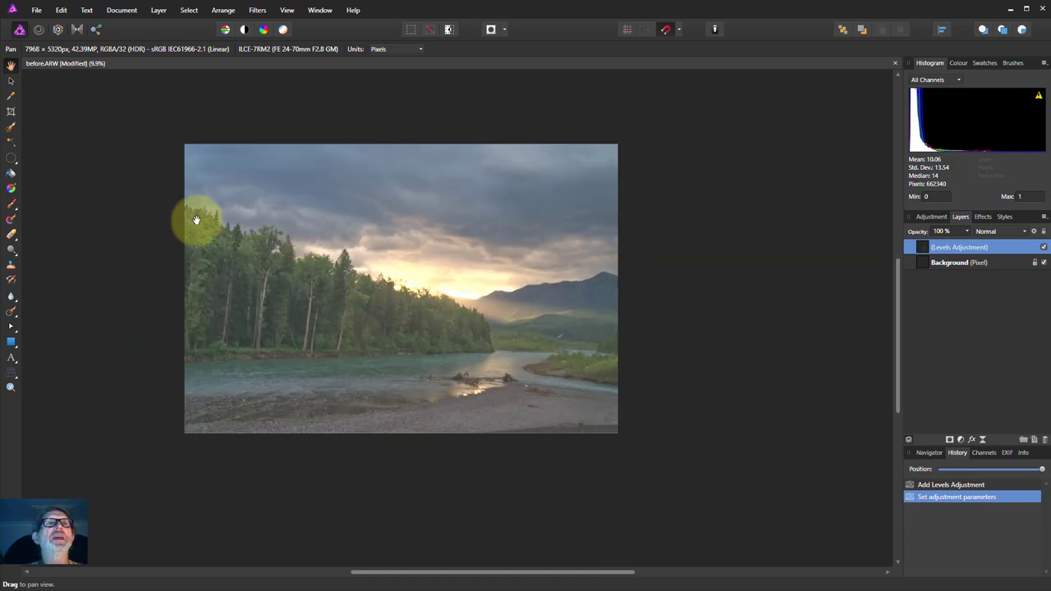
pyautogui.click(13, 375)
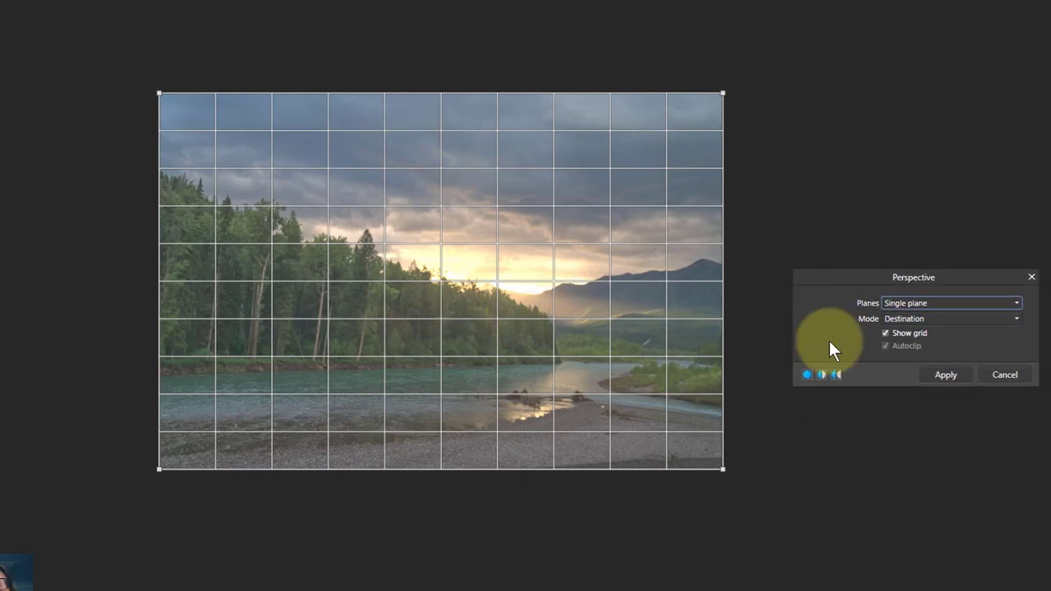
pyautogui.click(892, 332)
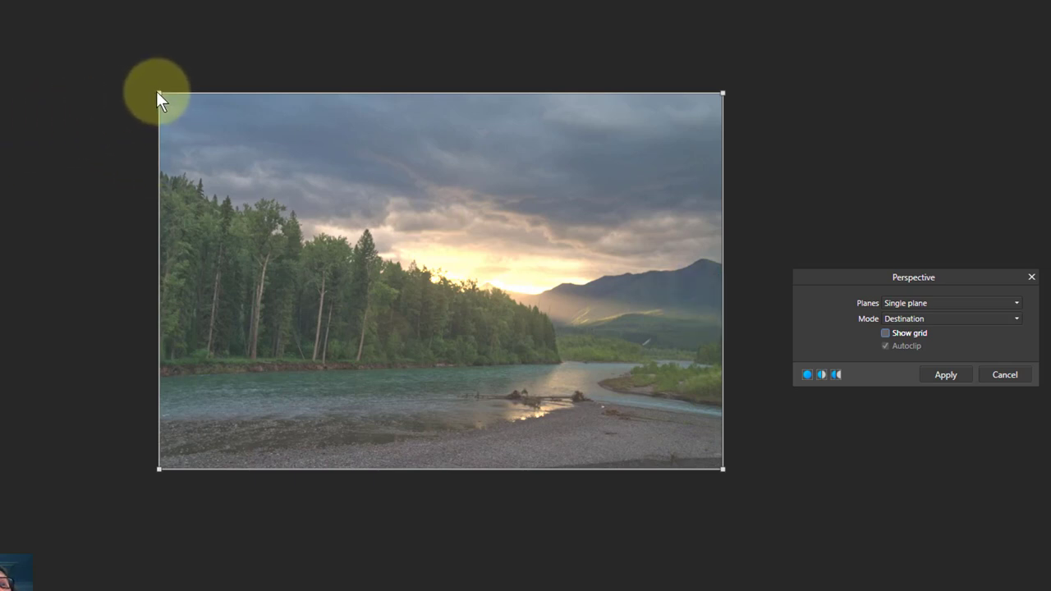
pyautogui.moveTo(158, 92)
pyautogui.mouseDown()
pyautogui.moveTo(106, 93)
pyautogui.moveTo(202, 97)
pyautogui.moveTo(150, 102)
pyautogui.moveTo(159, 97)
pyautogui.mouseUp()
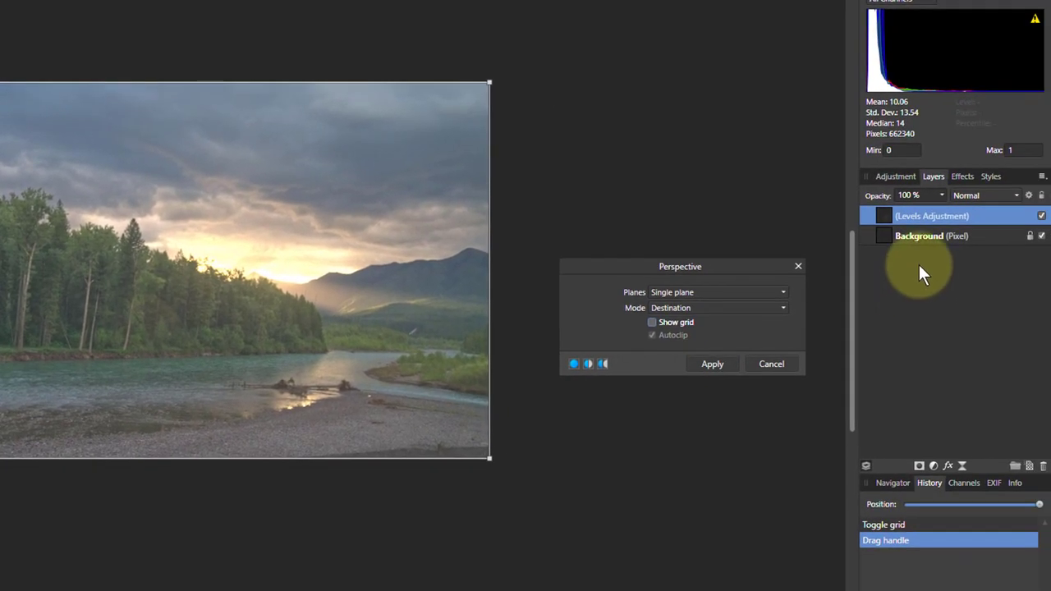
pyautogui.click(929, 235)
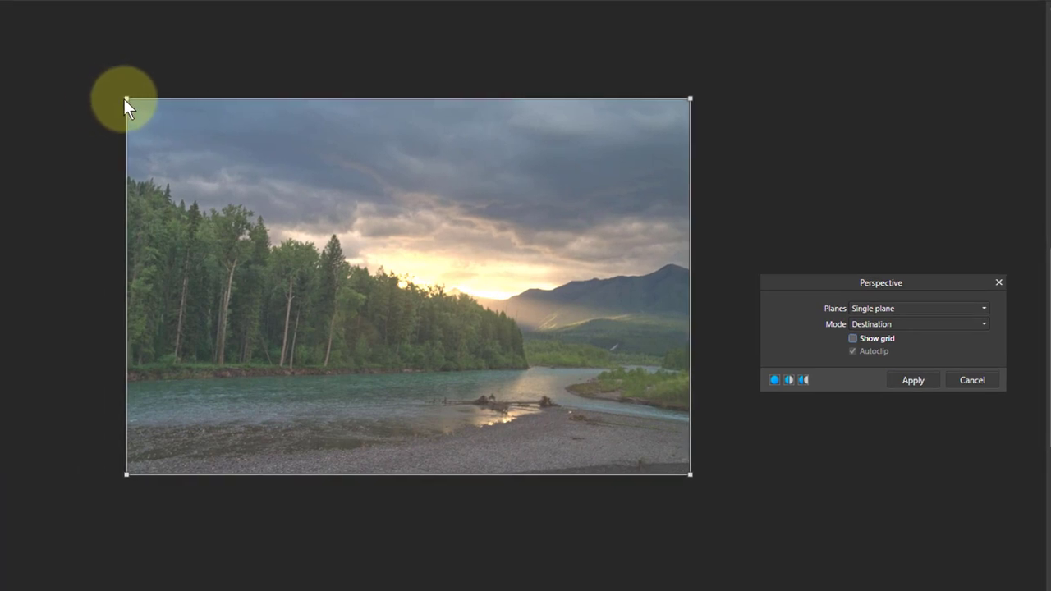
pyautogui.moveTo(126, 99); pyautogui.dragTo(75, 97)
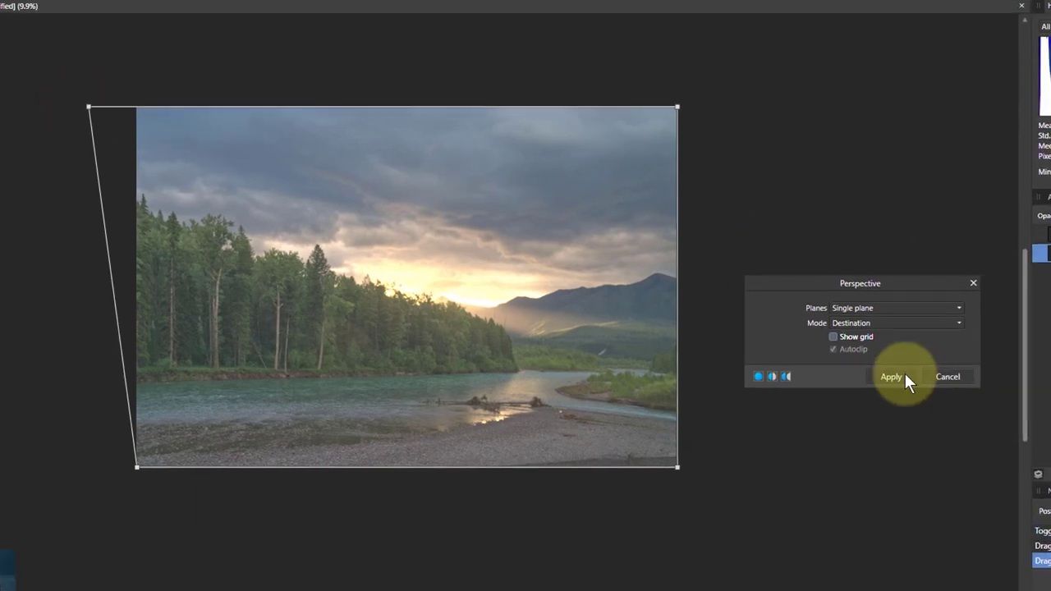
pyautogui.click(903, 377)
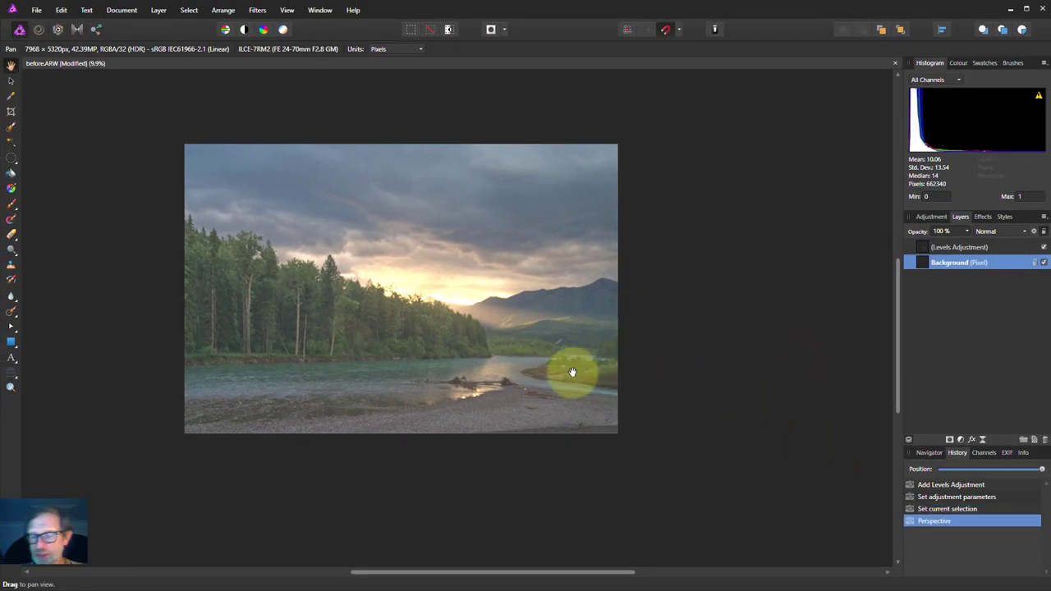
# Crop the photo to 6280 × 3953 px, trimming sky, the bottom edge and left-side trees
pyautogui.hotkey('ctrl', '0')
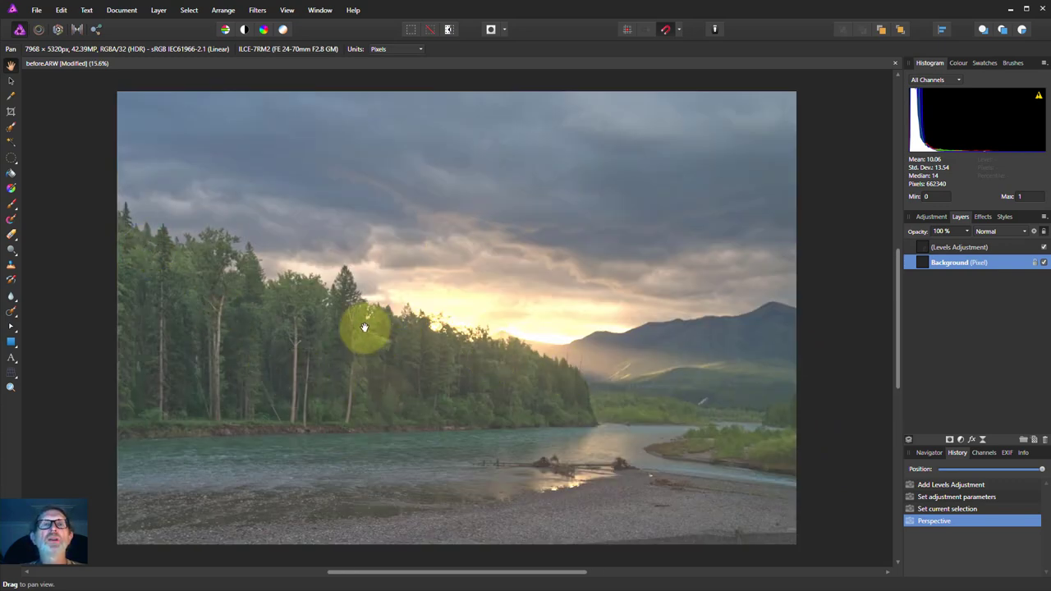
pyautogui.click(10, 118)
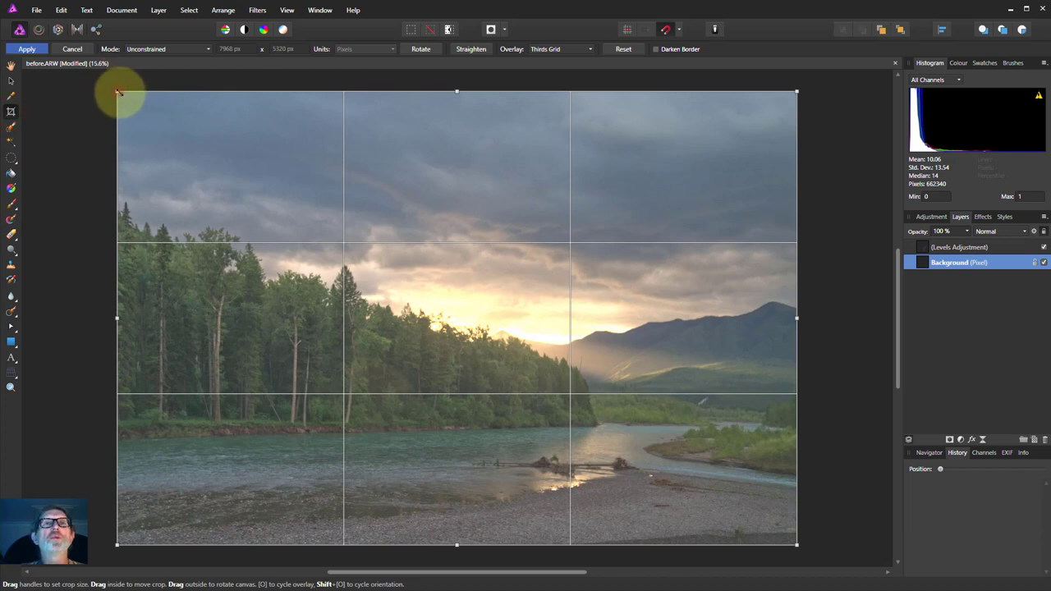
pyautogui.moveTo(117, 91); pyautogui.dragTo(194, 144)
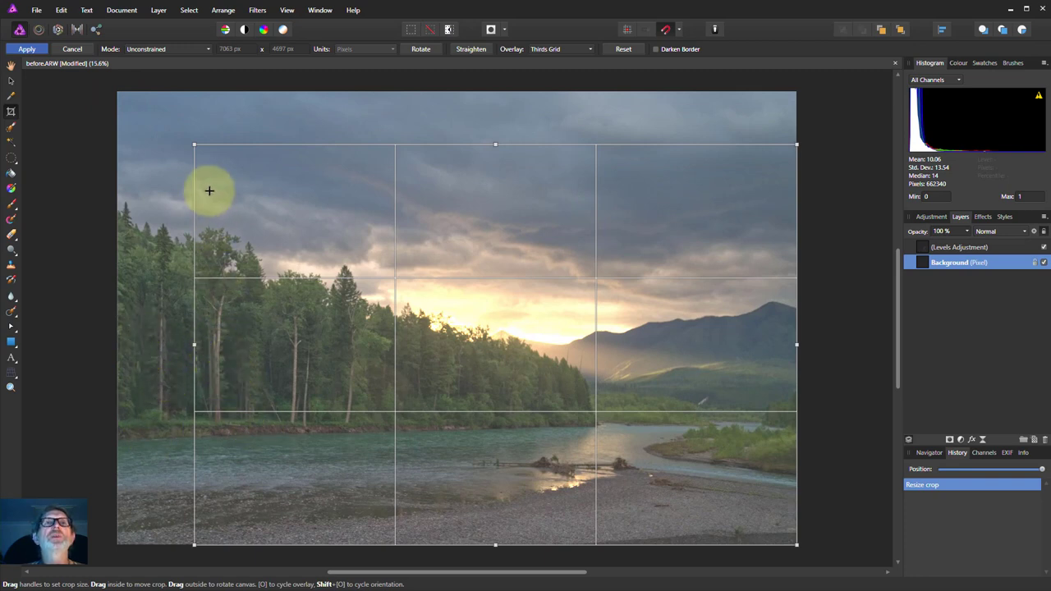
pyautogui.moveTo(191, 144); pyautogui.dragTo(197, 184)
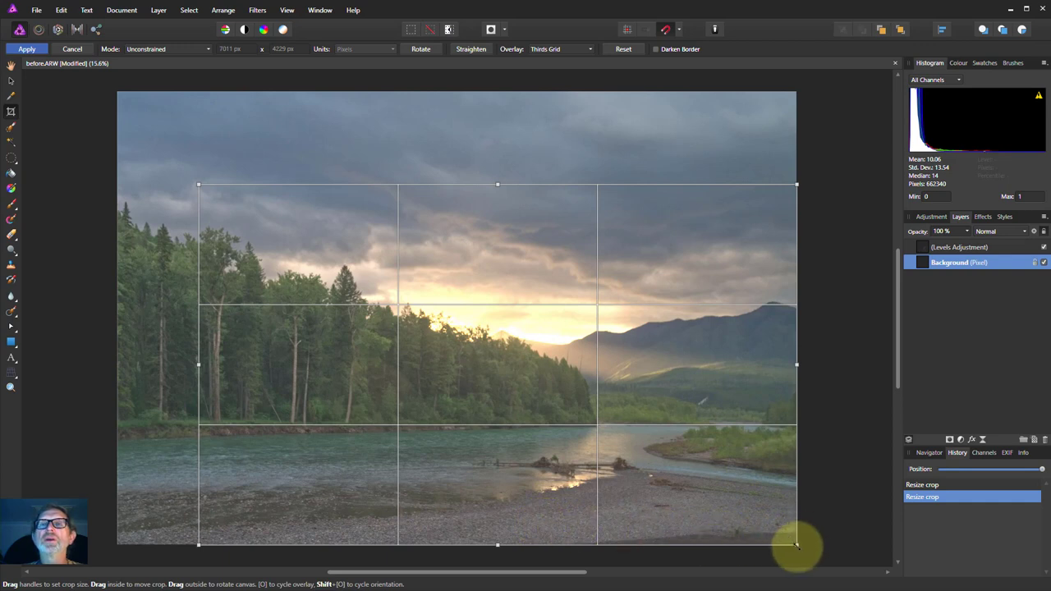
pyautogui.moveTo(797, 544); pyautogui.dragTo(795, 521)
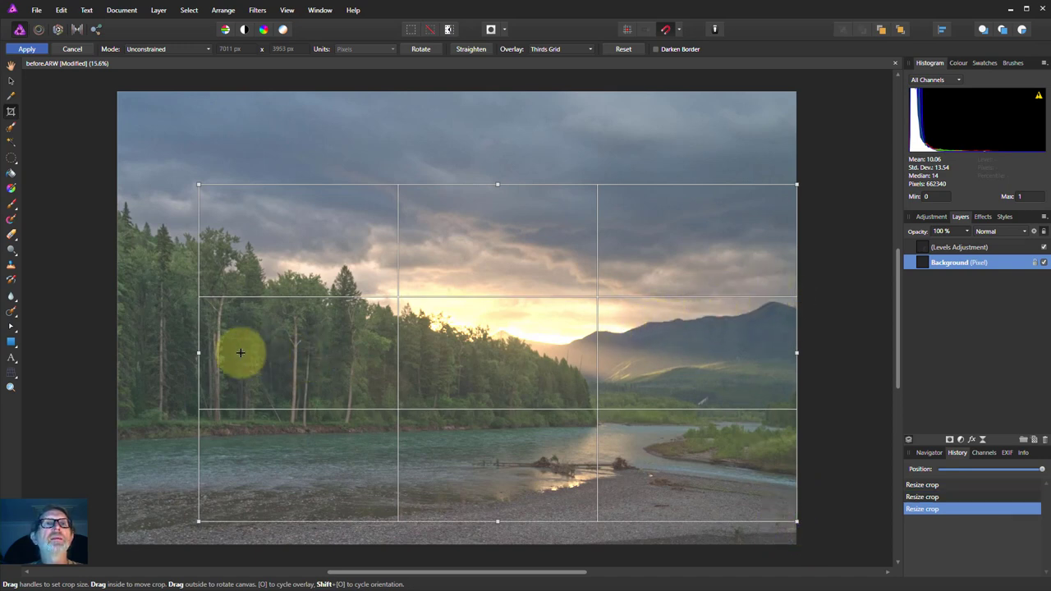
pyautogui.moveTo(198, 353); pyautogui.dragTo(261, 353)
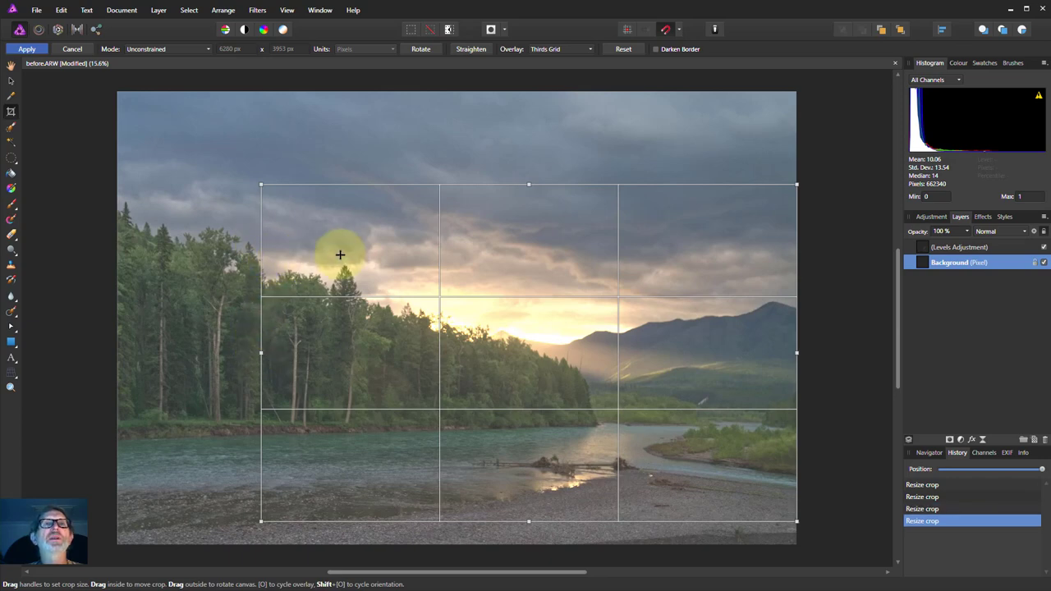
pyautogui.click(30, 51)
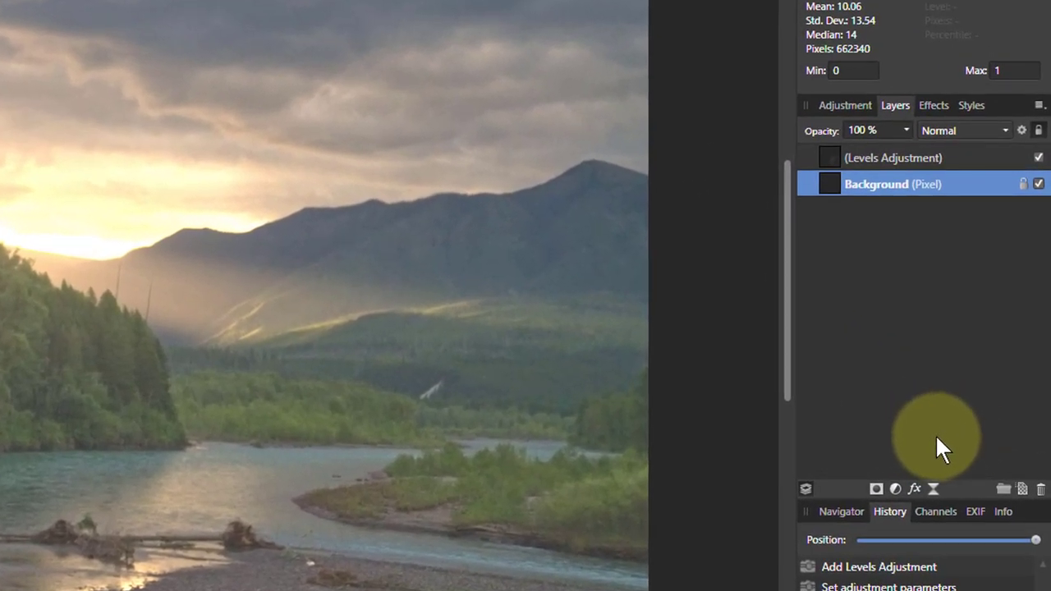
# Add a Lens Filter adjustment, try a yellow filter colour and raise its optical density
pyautogui.click(896, 491)
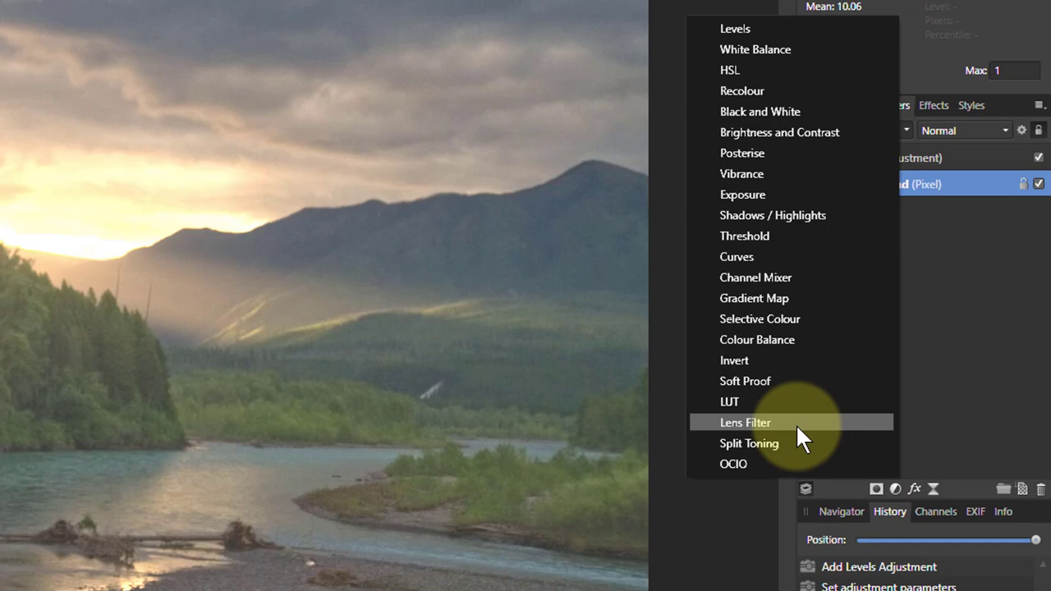
pyautogui.click(736, 423)
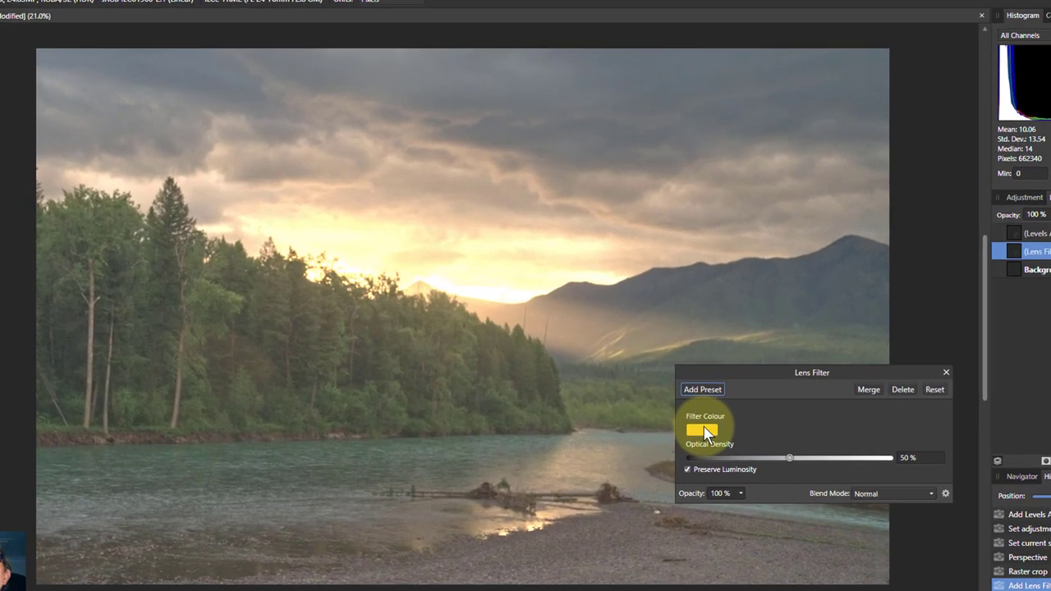
pyautogui.click(658, 415)
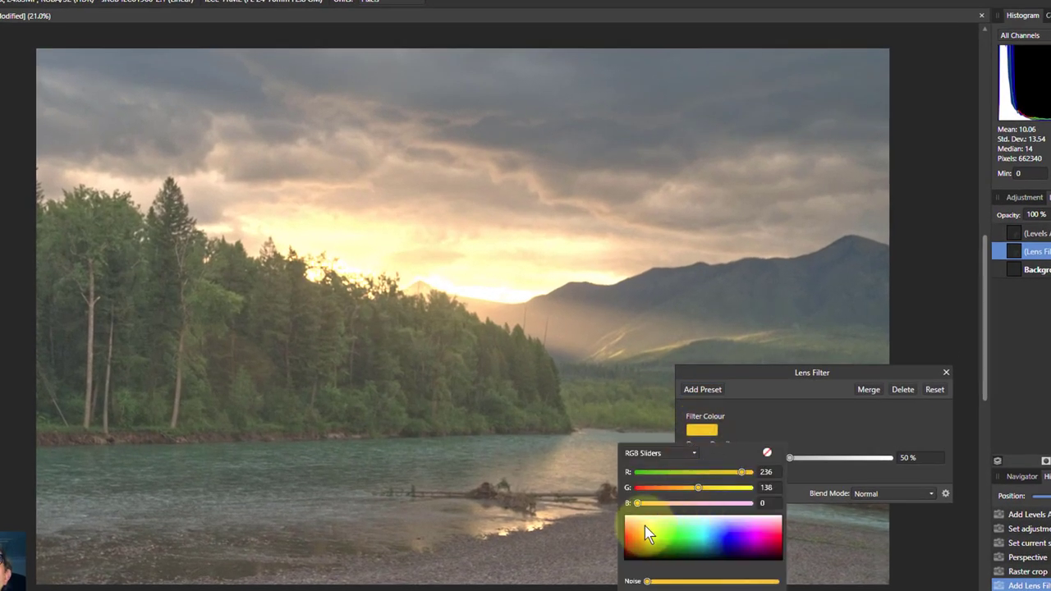
pyautogui.moveTo(646, 530)
pyautogui.mouseDown()
pyautogui.moveTo(648, 551)
pyautogui.moveTo(651, 532)
pyautogui.mouseUp()
pyautogui.click(774, 466)
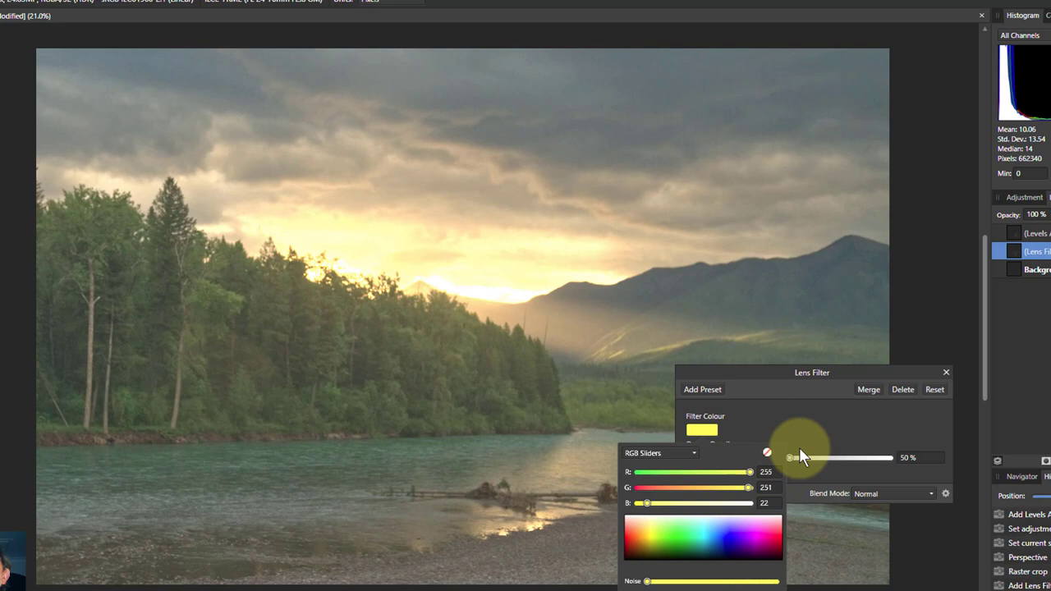
pyautogui.click(789, 458)
pyautogui.moveTo(791, 457); pyautogui.dragTo(931, 468)
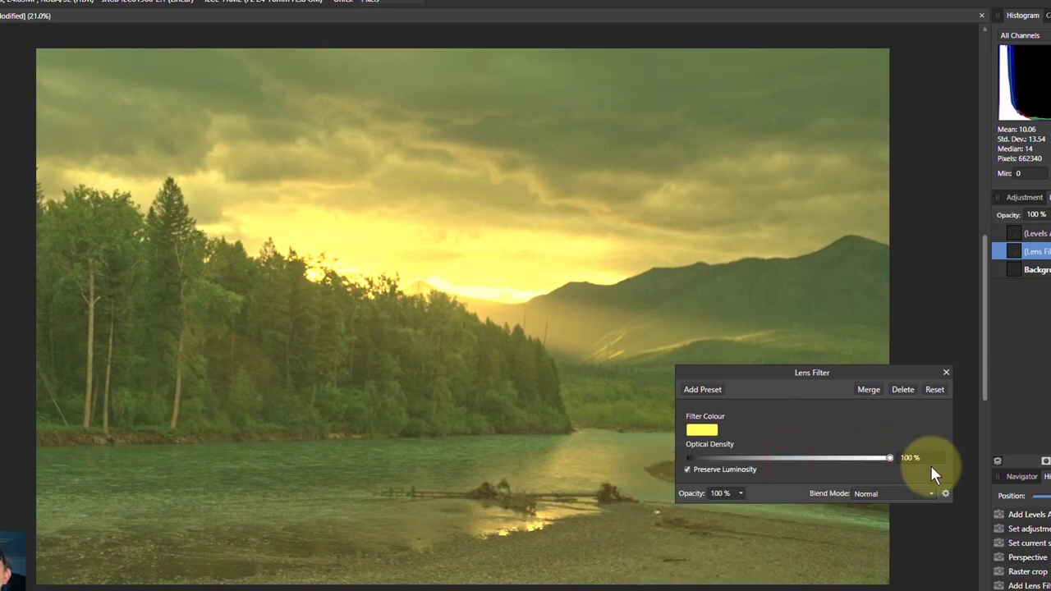
# Change the filter colour to warm orange at 100% density, keep Preserve Luminosity on, and close
pyautogui.click(700, 433)
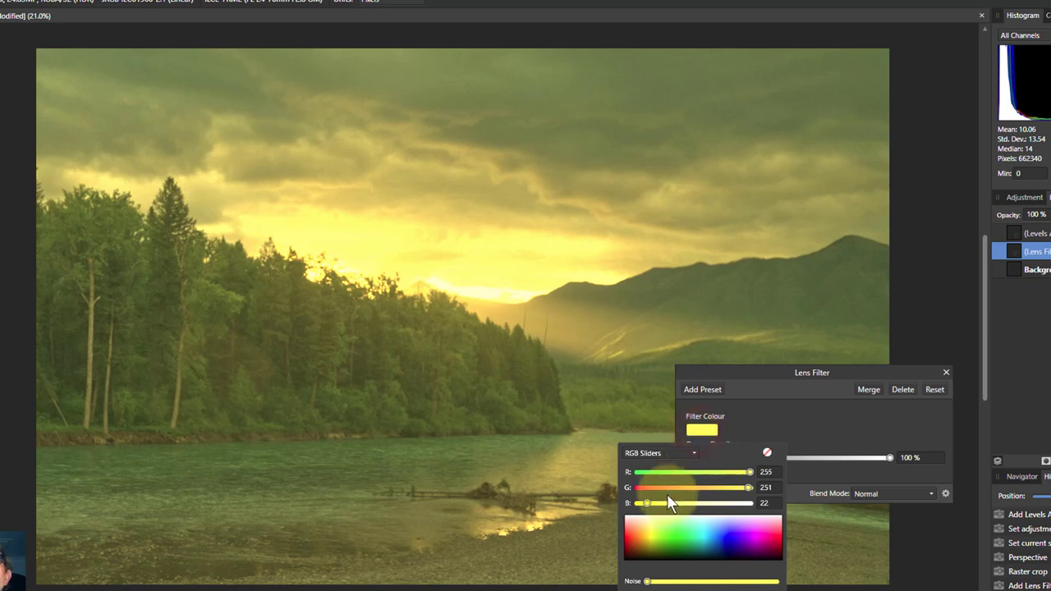
pyautogui.moveTo(644, 535)
pyautogui.mouseDown()
pyautogui.moveTo(640, 543)
pyautogui.moveTo(638, 534)
pyautogui.mouseUp()
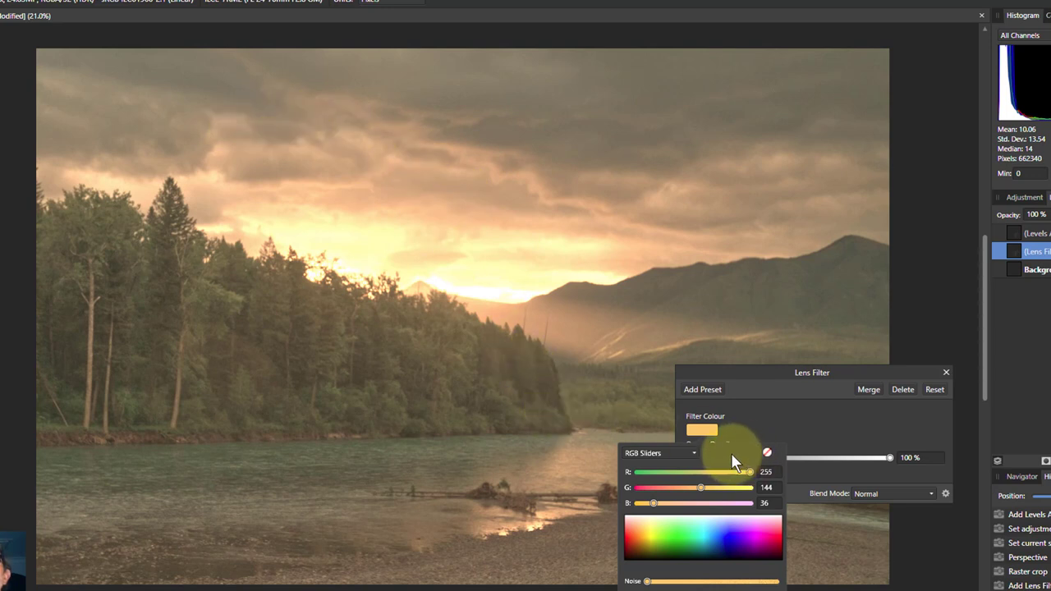
pyautogui.click(819, 424)
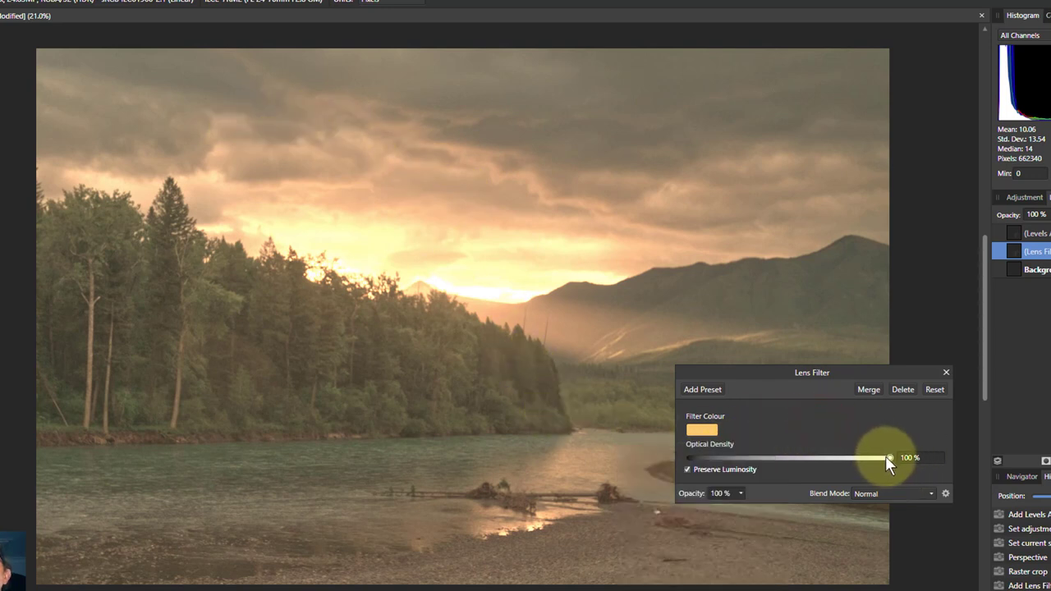
pyautogui.moveTo(891, 459); pyautogui.dragTo(831, 459)
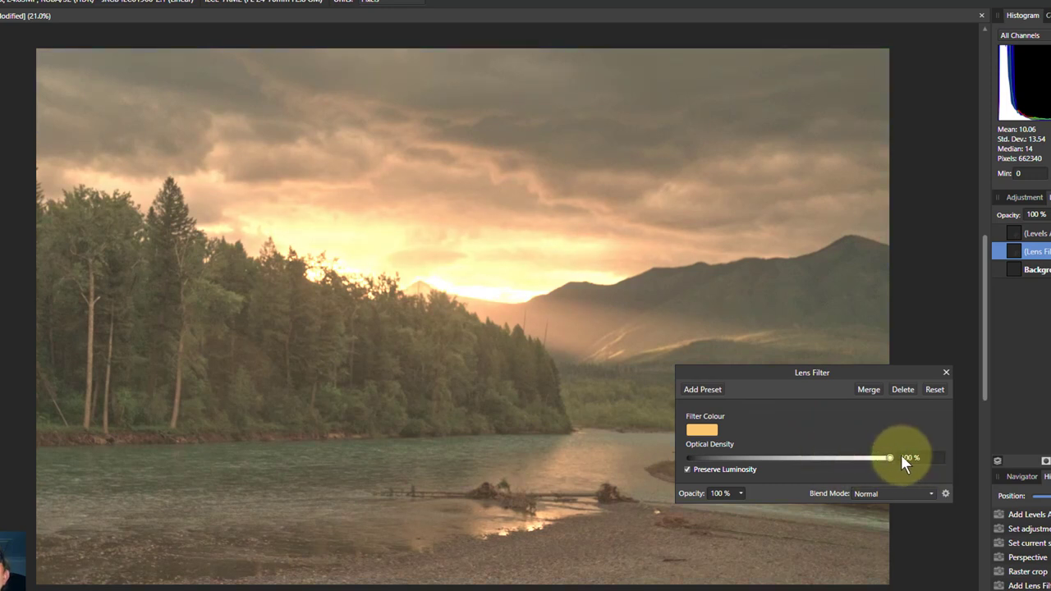
pyautogui.click(687, 470)
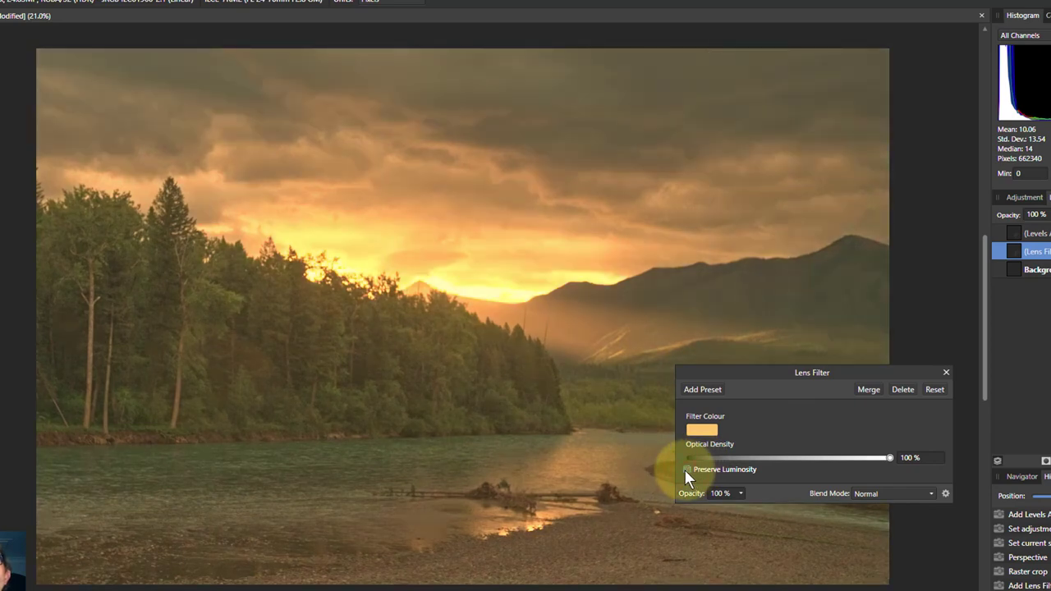
pyautogui.click(688, 470)
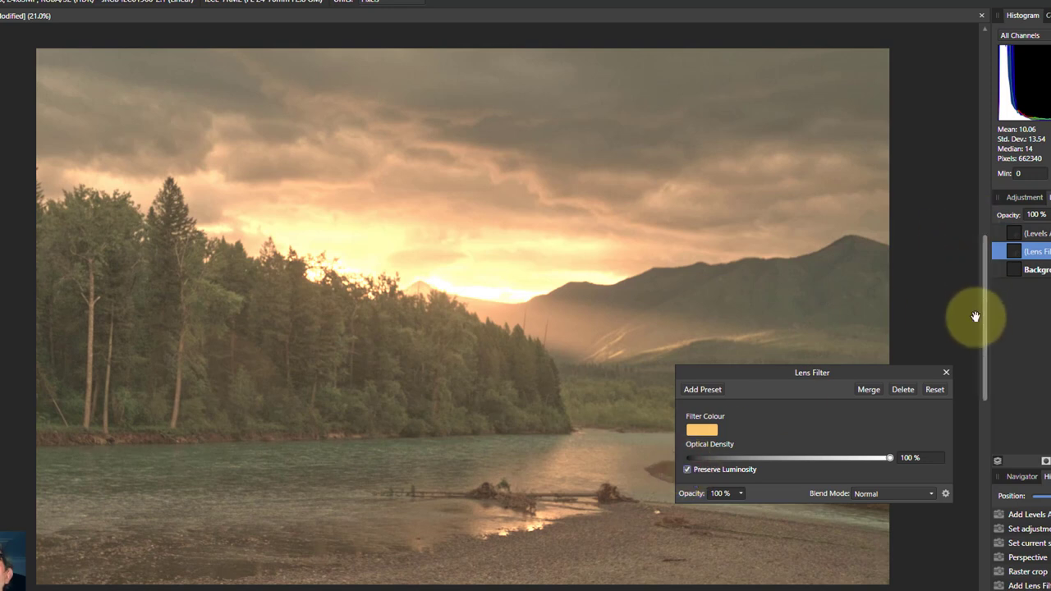
pyautogui.click(946, 374)
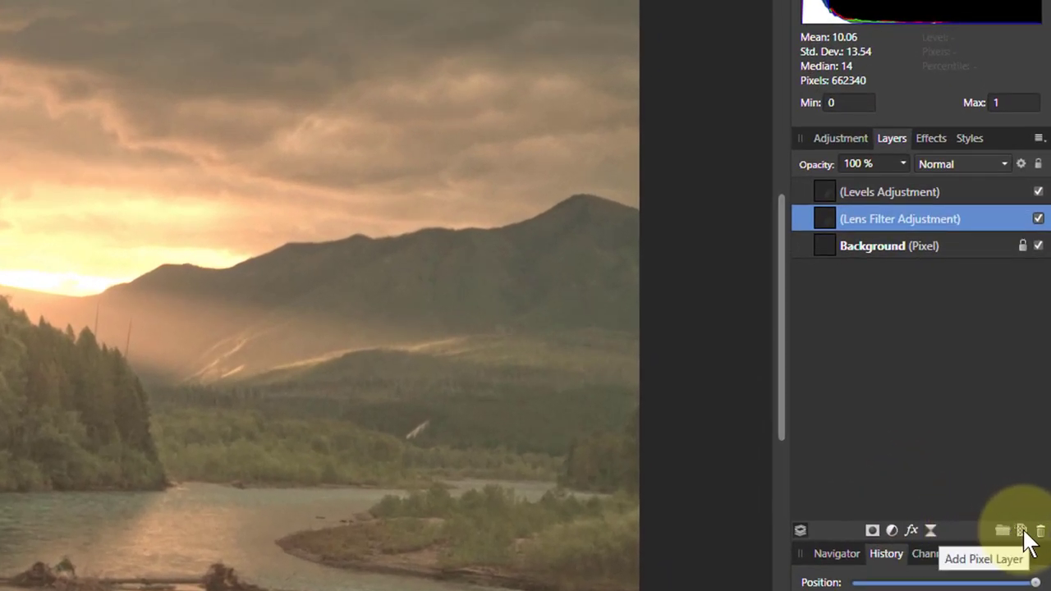
# Add a new empty pixel layer and move it to the top of the stack above Levels
pyautogui.click(1023, 531)
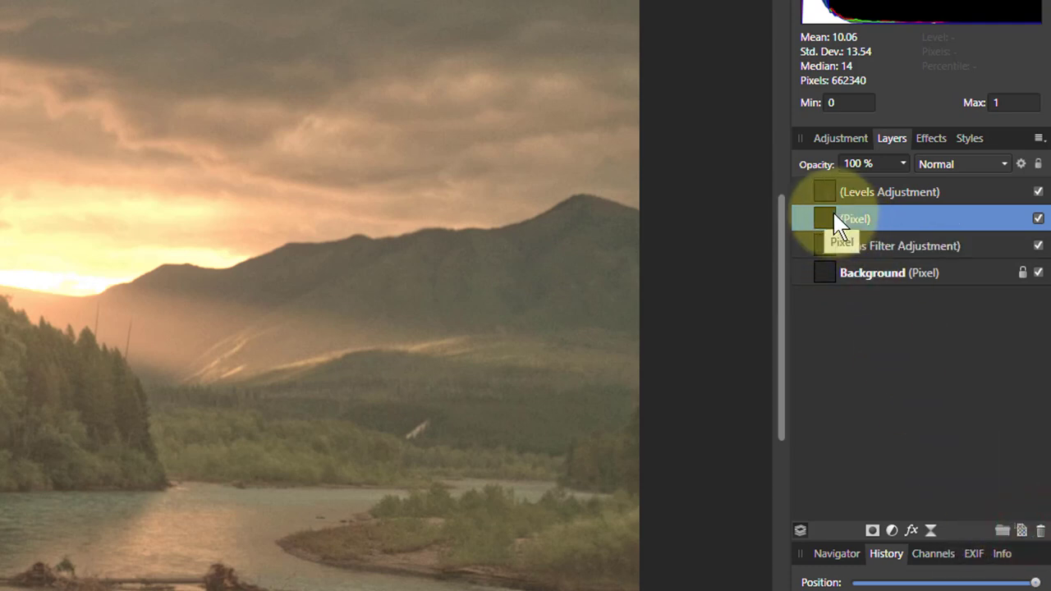
pyautogui.moveTo(827, 213); pyautogui.dragTo(822, 184)
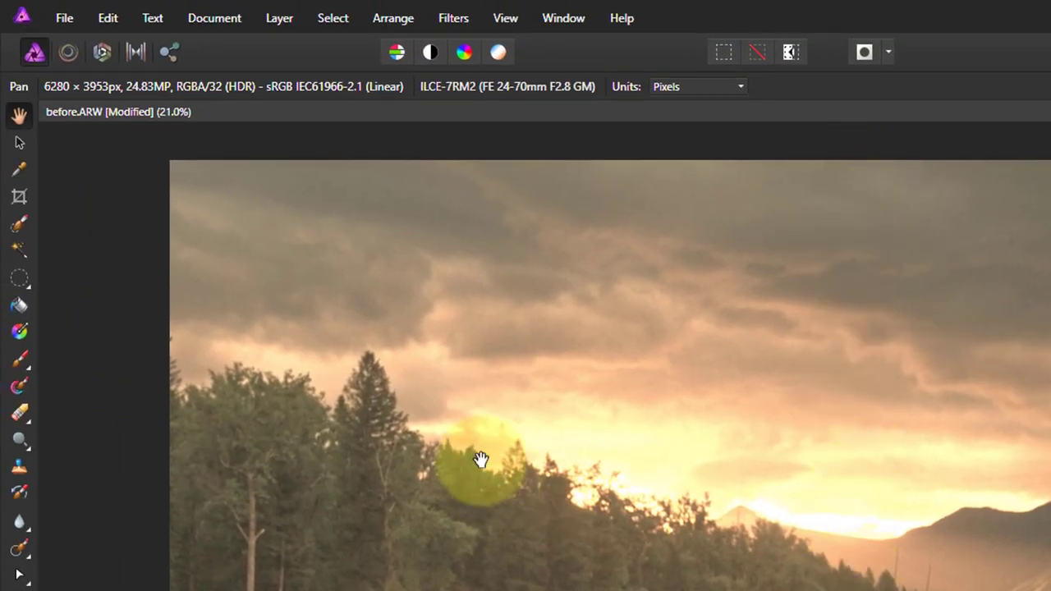
# Draw a linear gradient across the new pixel layer with the Gradient tool
pyautogui.click(19, 329)
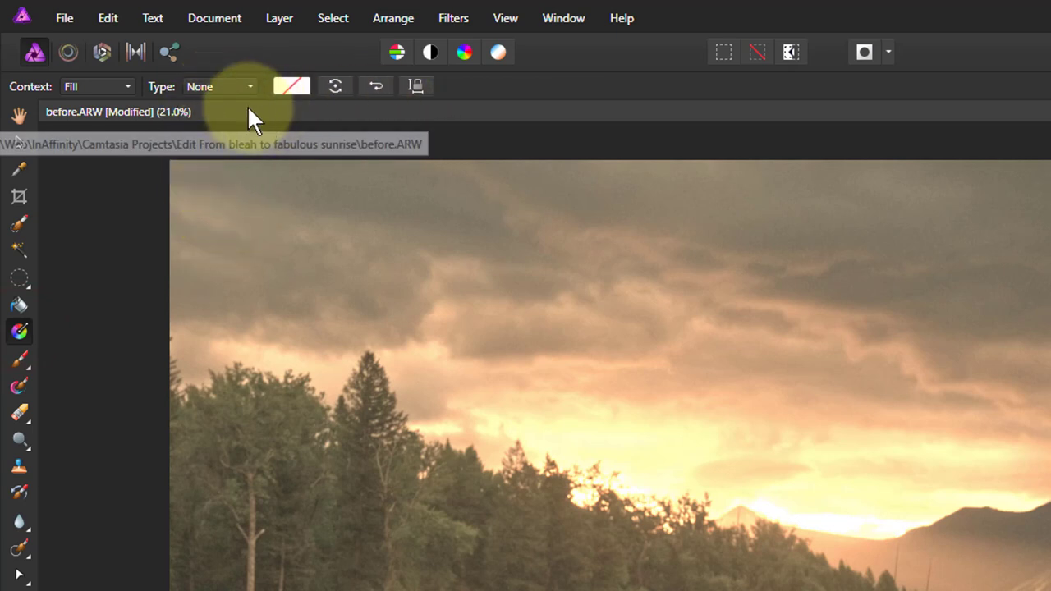
pyautogui.click(227, 88)
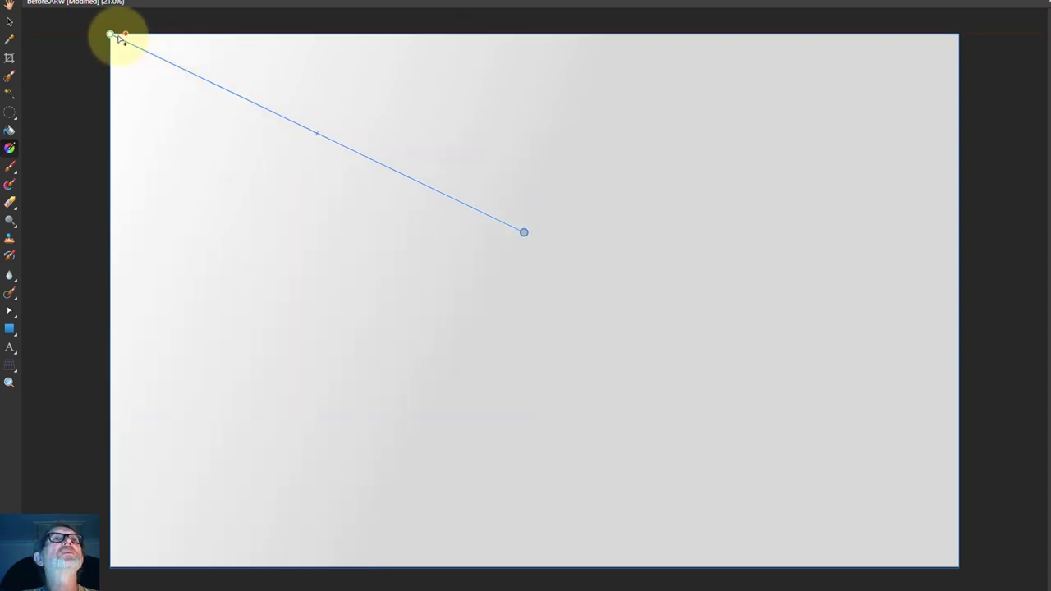
pyautogui.moveTo(110, 36); pyautogui.dragTo(523, 35)
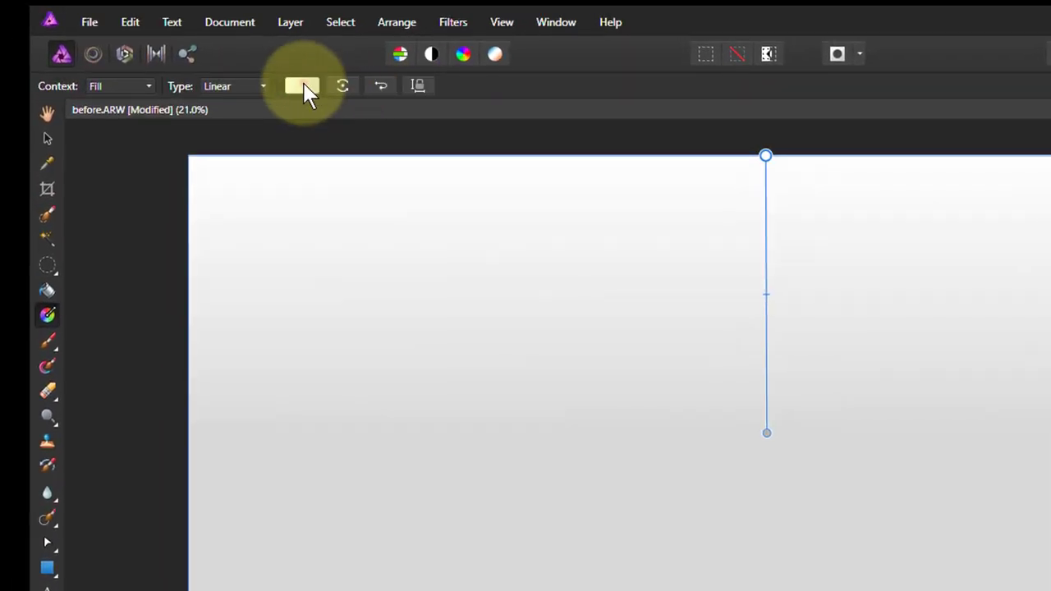
# Set the gradient's start stop to black and its end stop's opacity to 0%
pyautogui.click(302, 87)
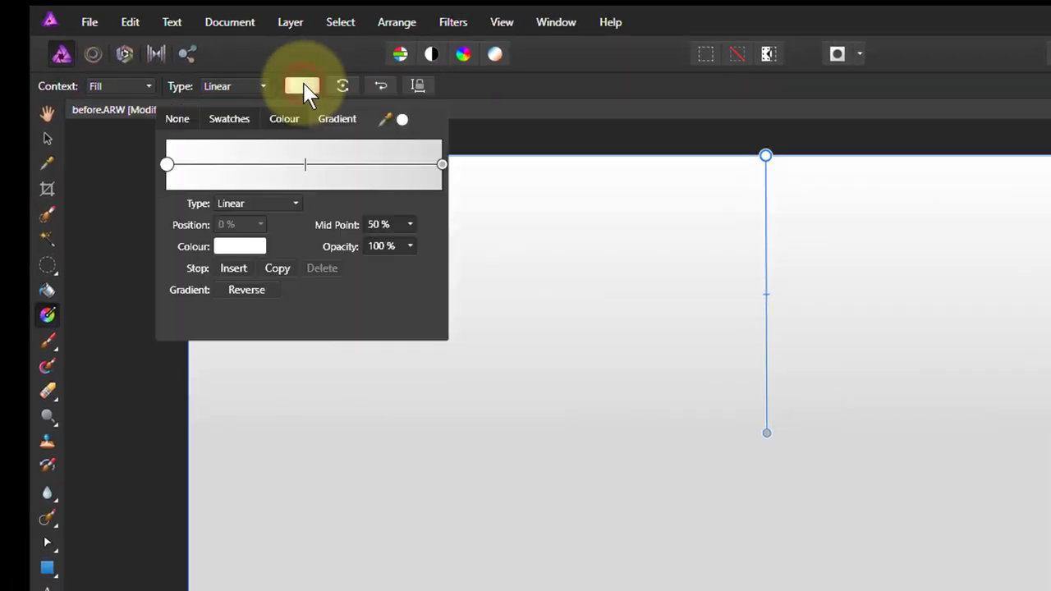
pyautogui.click(166, 165)
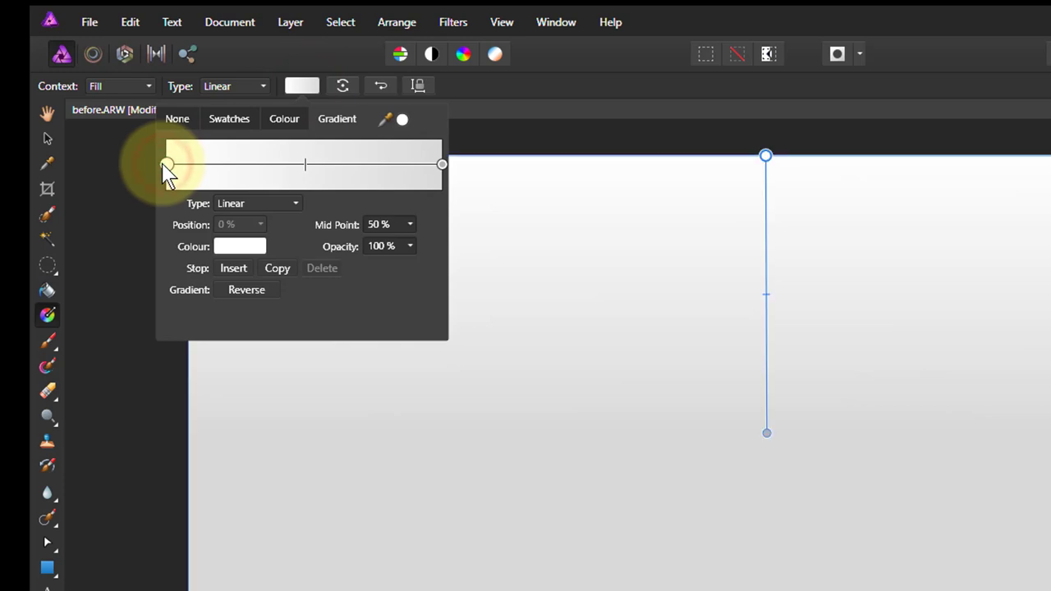
pyautogui.click(226, 246)
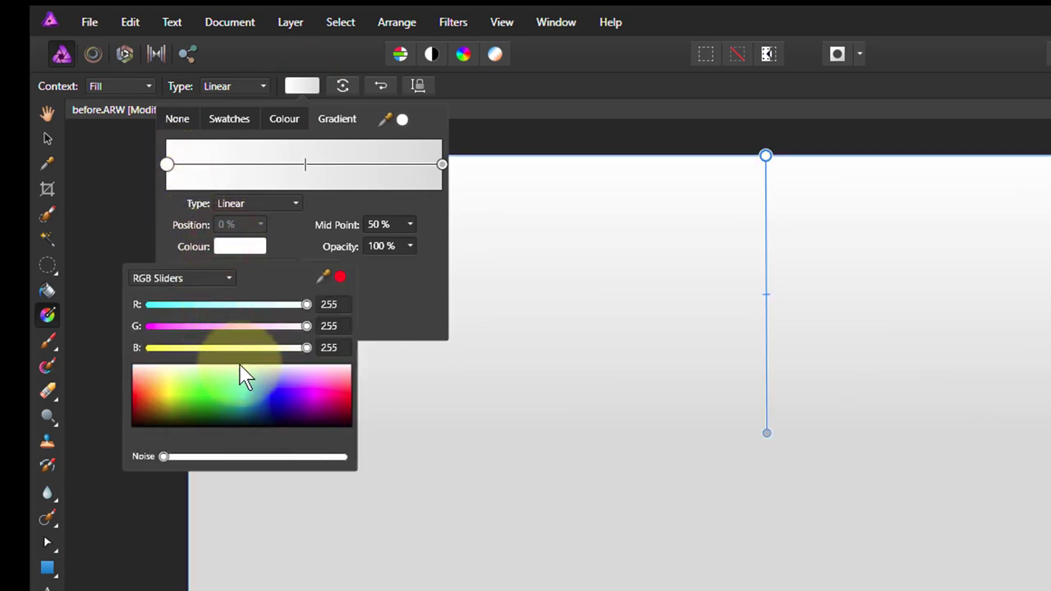
pyautogui.click(229, 425)
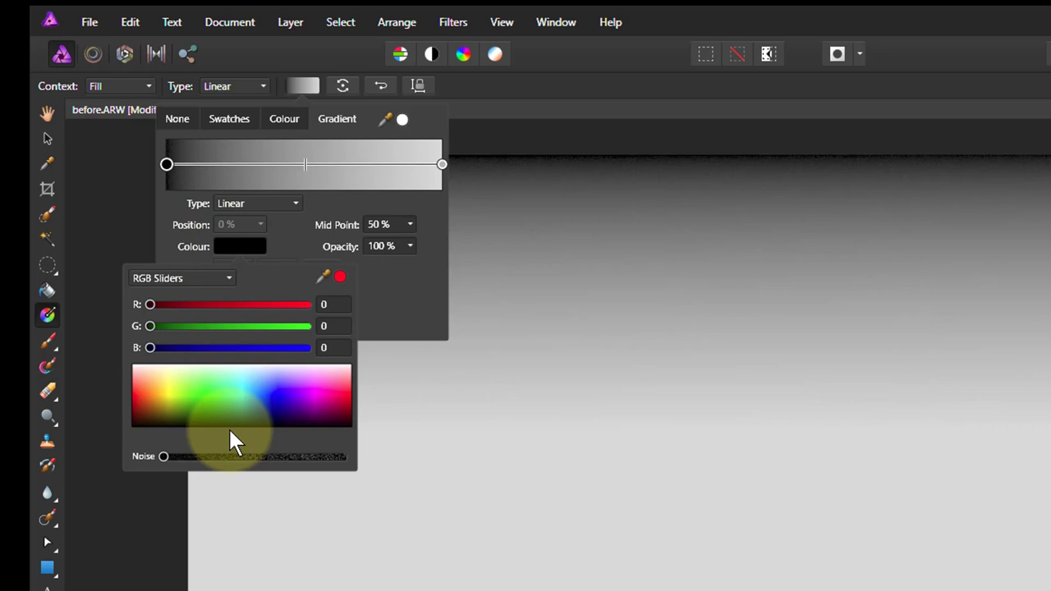
pyautogui.click(442, 165)
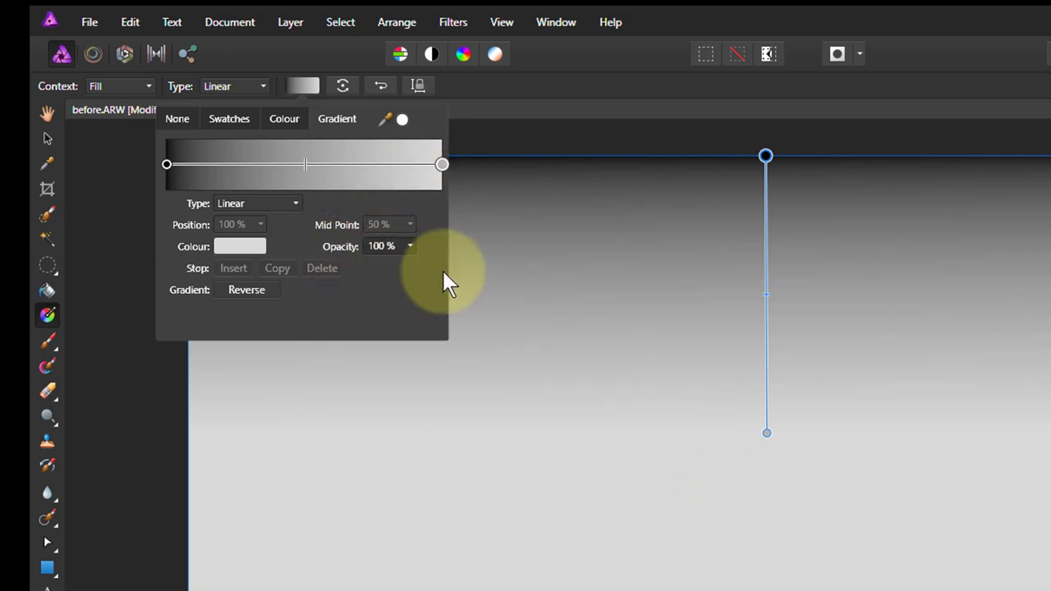
pyautogui.click(400, 249)
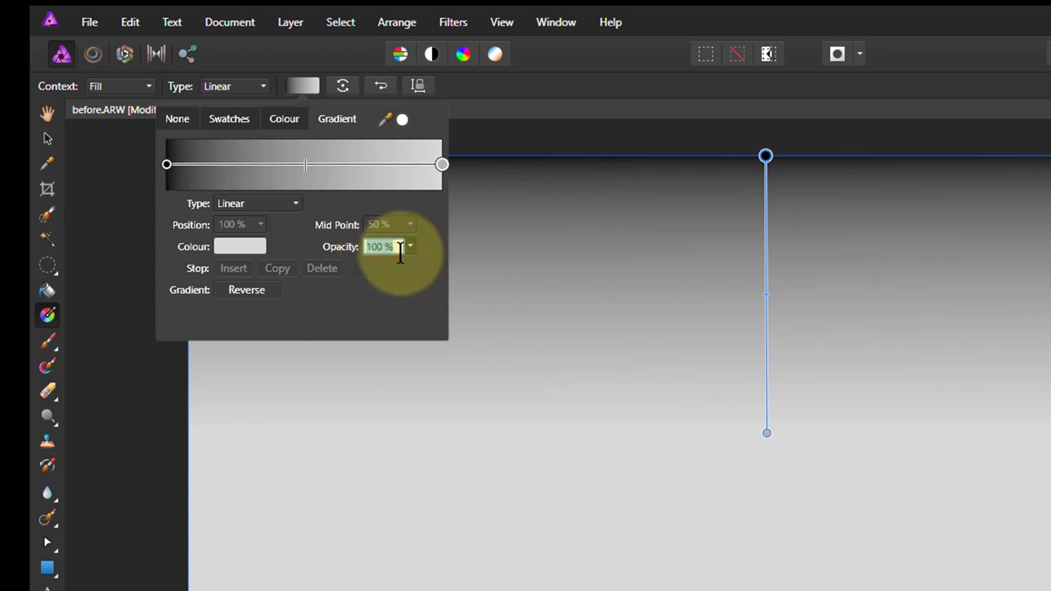
pyautogui.write('0')
pyautogui.press('Return')
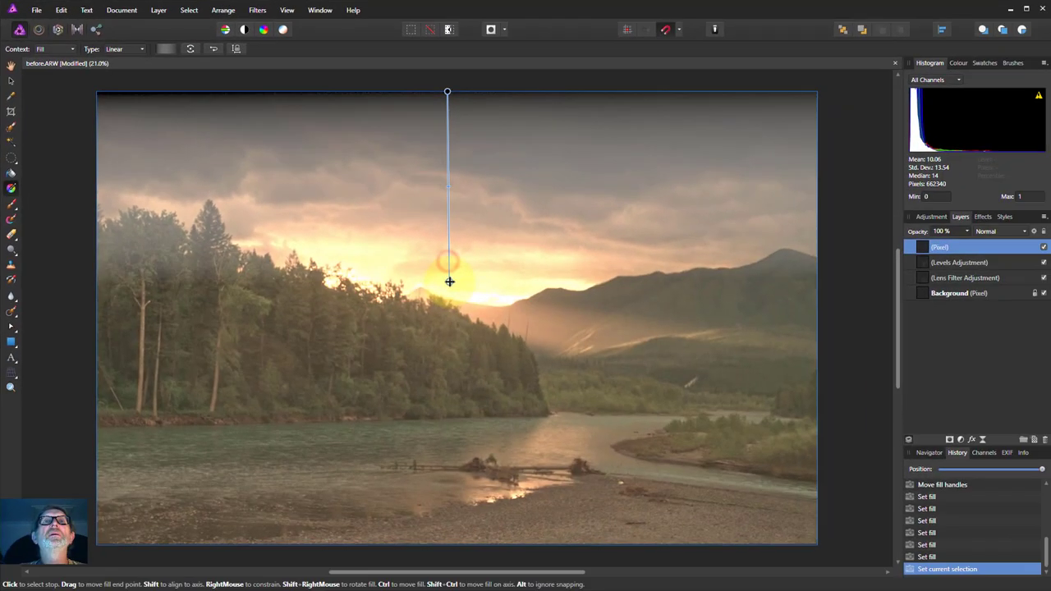
# Adjust the gradient's end handle so the dark fade covers the sky
pyautogui.moveTo(448, 262); pyautogui.dragTo(448, 255)
pyautogui.moveTo(450, 256); pyautogui.dragTo(450, 340)
pyautogui.moveTo(449, 299); pyautogui.dragTo(449, 250)
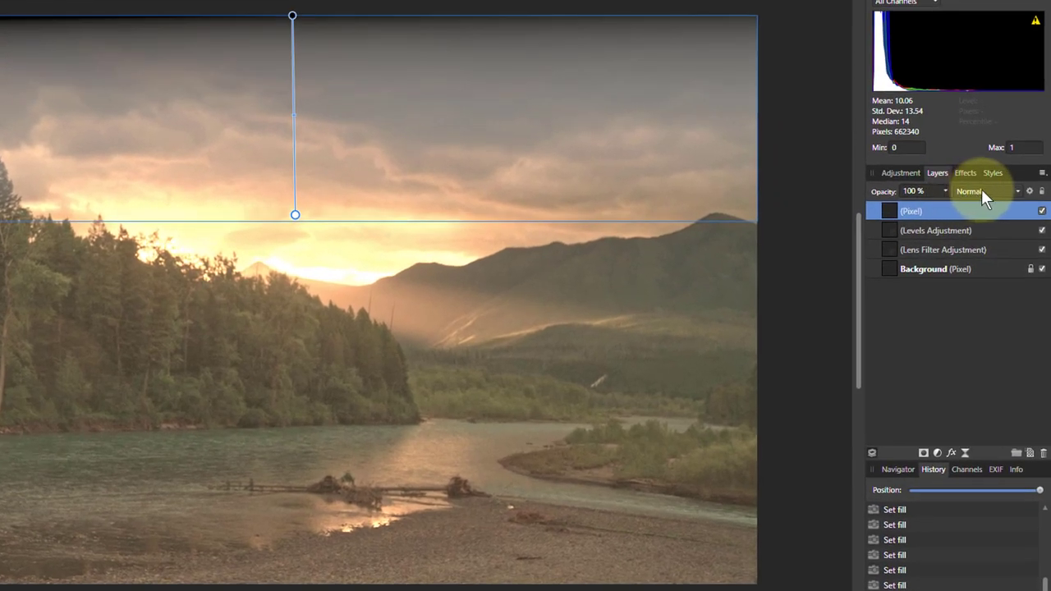
# Set the gradient layer to Overlay at 75% opacity, deselect, and extend its end to the horizon
pyautogui.click(982, 189)
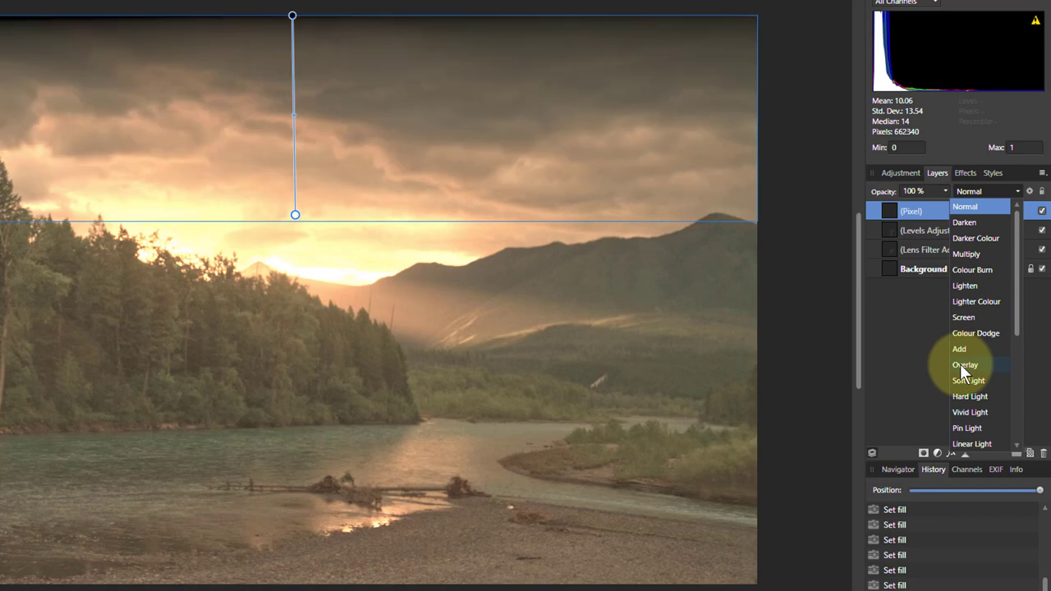
pyautogui.click(960, 364)
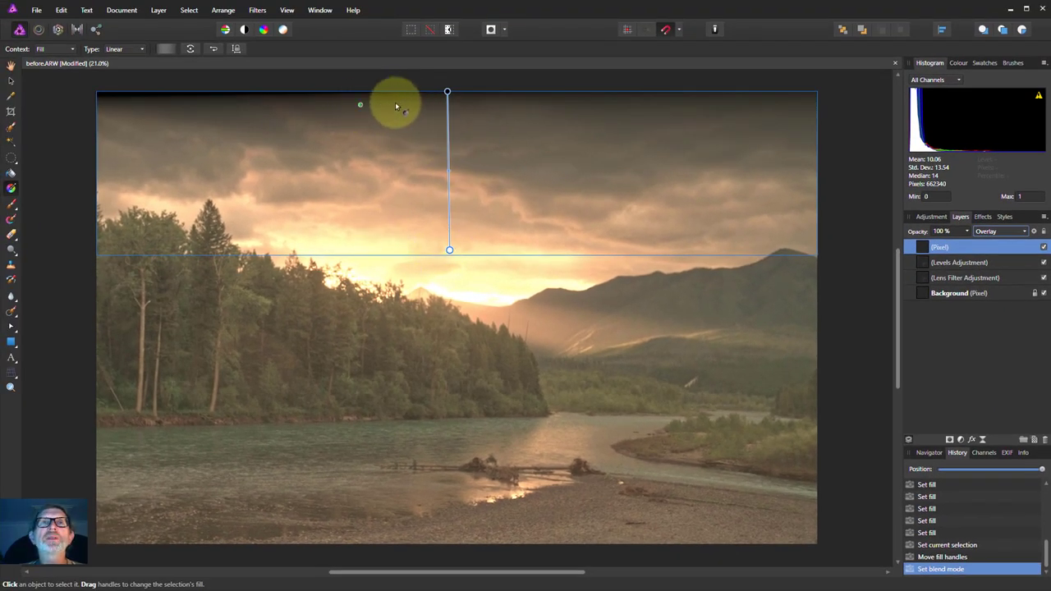
pyautogui.click(967, 231)
pyautogui.moveTo(967, 244); pyautogui.dragTo(948, 245)
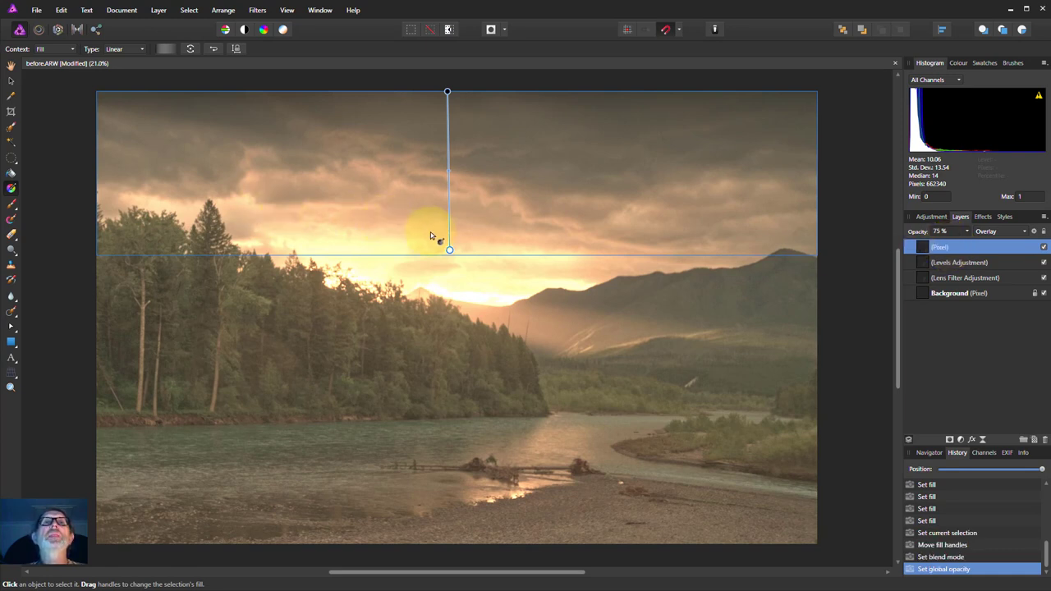
pyautogui.hotkey('ctrl', 'd')
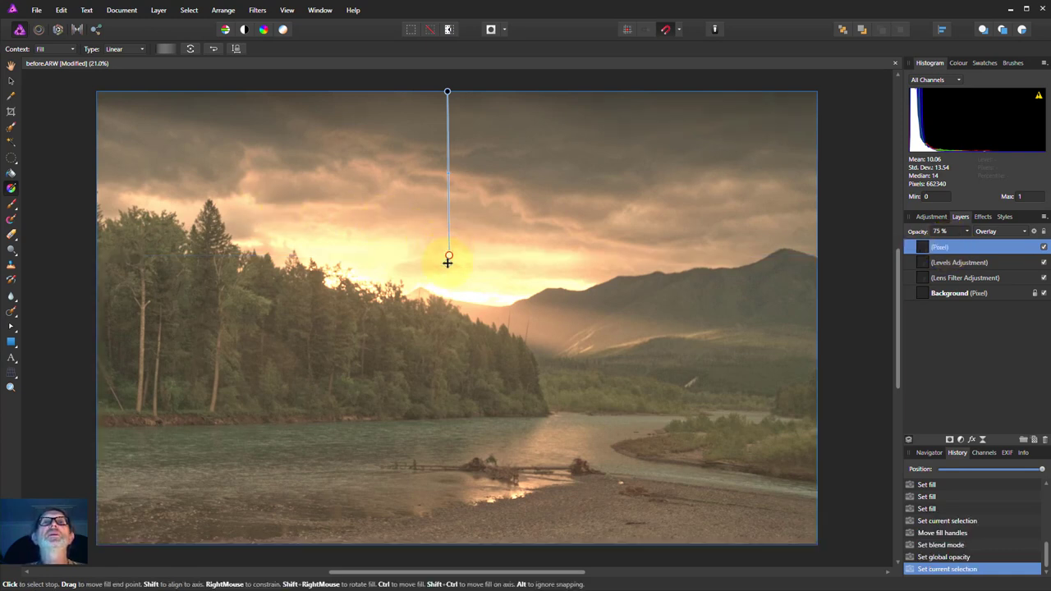
pyautogui.moveTo(446, 263)
pyautogui.mouseDown()
pyautogui.moveTo(447, 272)
pyautogui.moveTo(446, 255)
pyautogui.mouseUp()
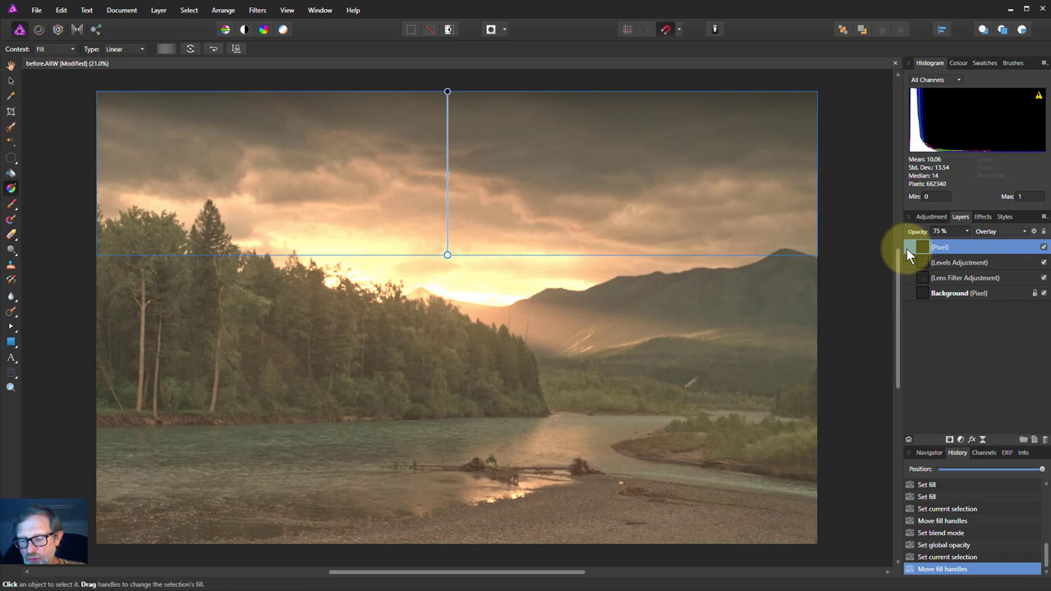
# Duplicate the gradient layer and rotate the copy 90° clockwise twice to flip it upside down
pyautogui.hotkey('ctrl', 'j')
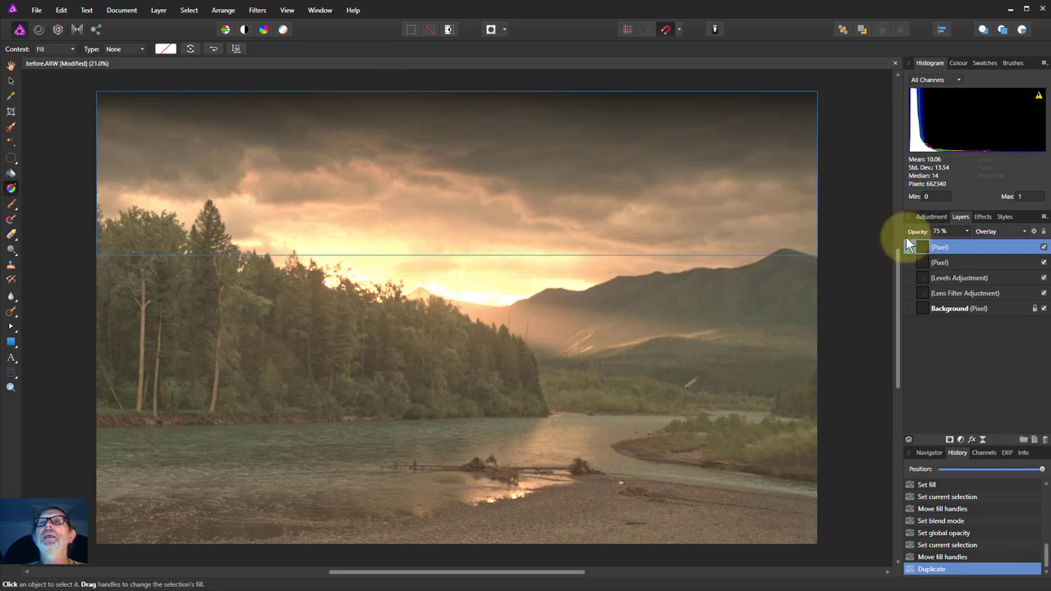
pyautogui.click(222, 11)
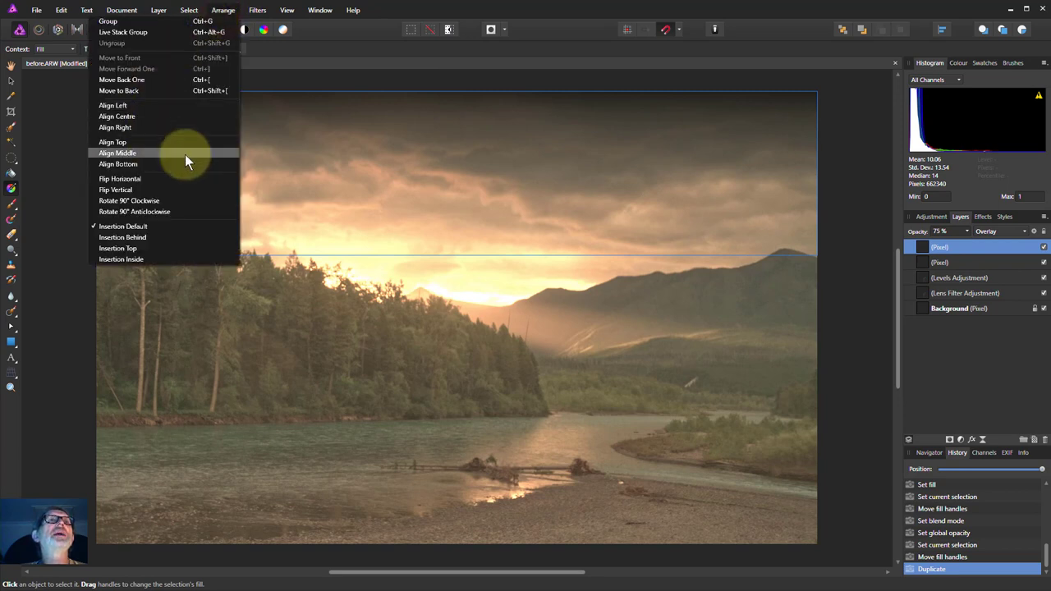
pyautogui.click(136, 200)
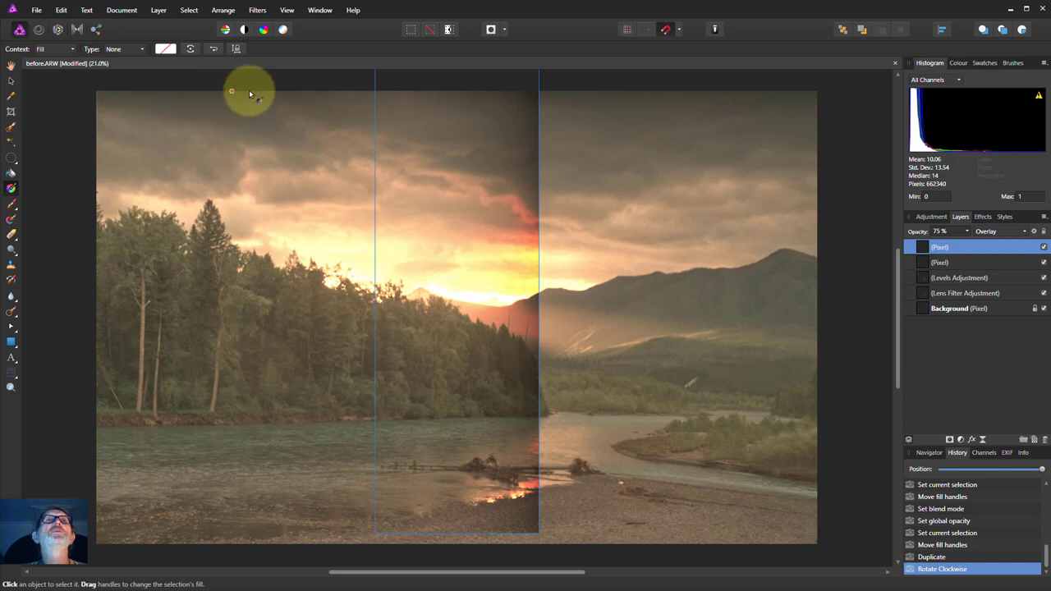
pyautogui.click(222, 12)
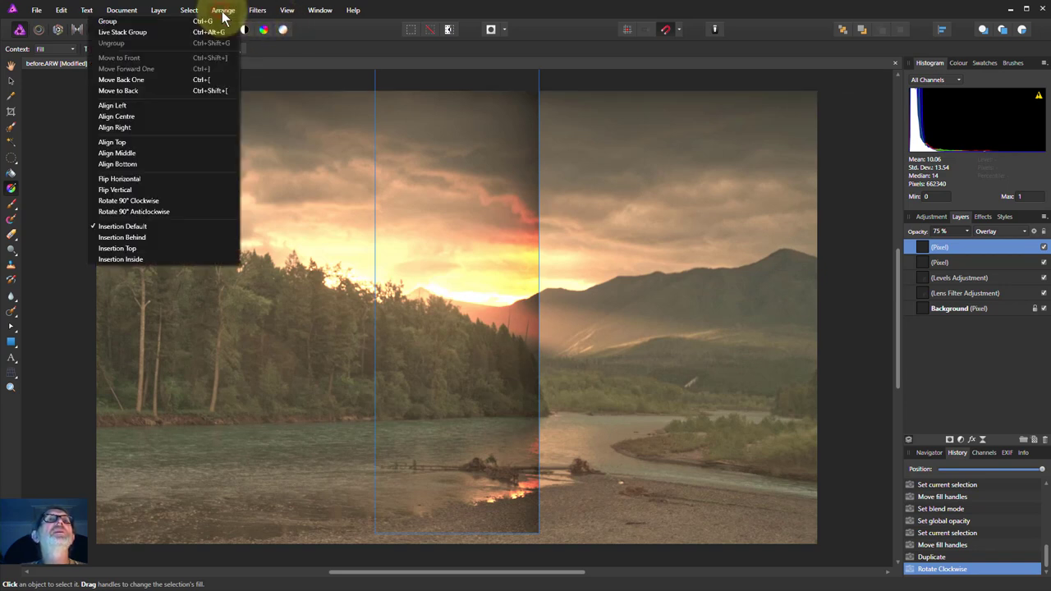
pyautogui.click(164, 200)
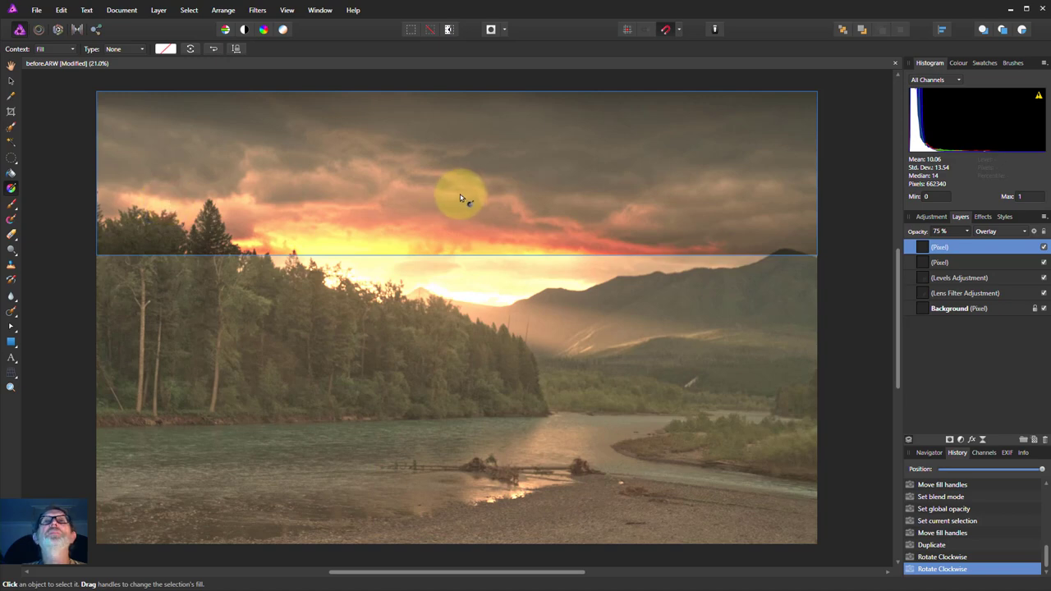
# Move the flipped gradient down over the foreground, shrink it to the bottom strip, and tweak its opacity
pyautogui.click(11, 81)
pyautogui.moveTo(435, 162); pyautogui.dragTo(428, 443)
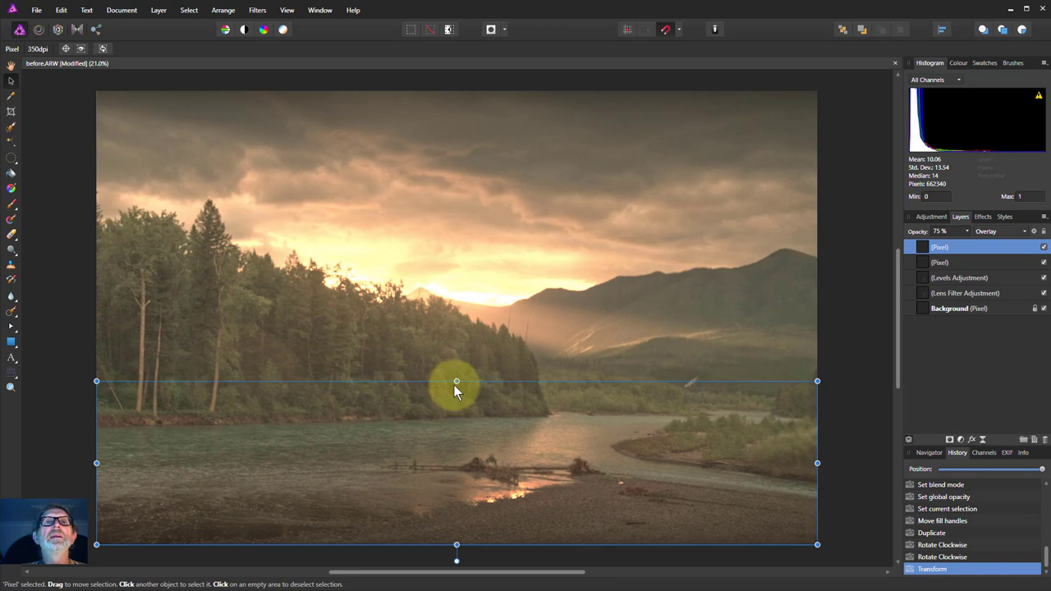
pyautogui.moveTo(457, 381); pyautogui.dragTo(457, 464)
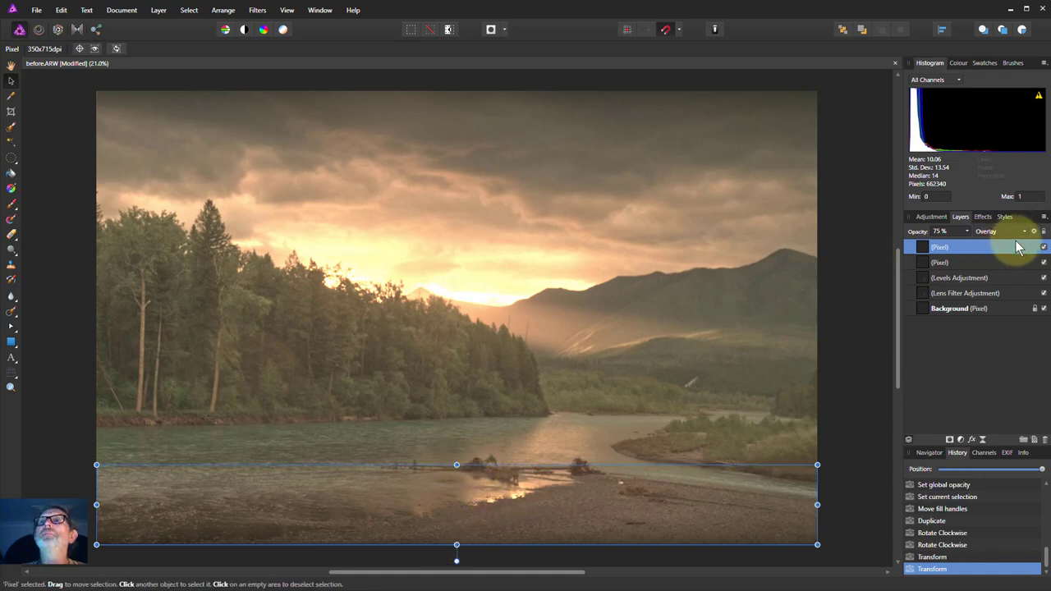
pyautogui.click(966, 232)
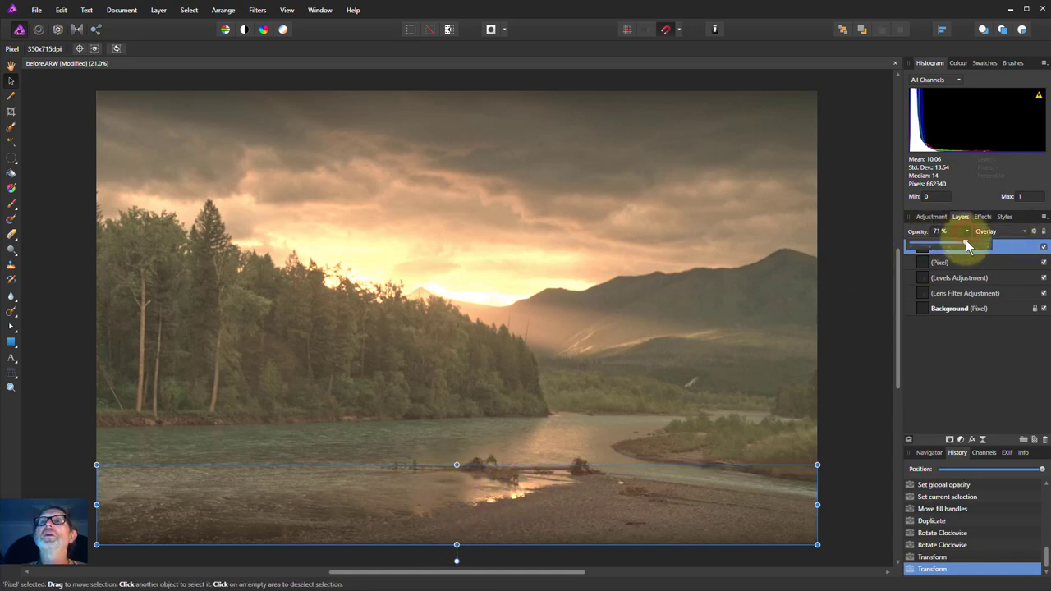
pyautogui.moveTo(966, 244)
pyautogui.mouseDown()
pyautogui.moveTo(991, 242)
pyautogui.moveTo(967, 242)
pyautogui.mouseUp()
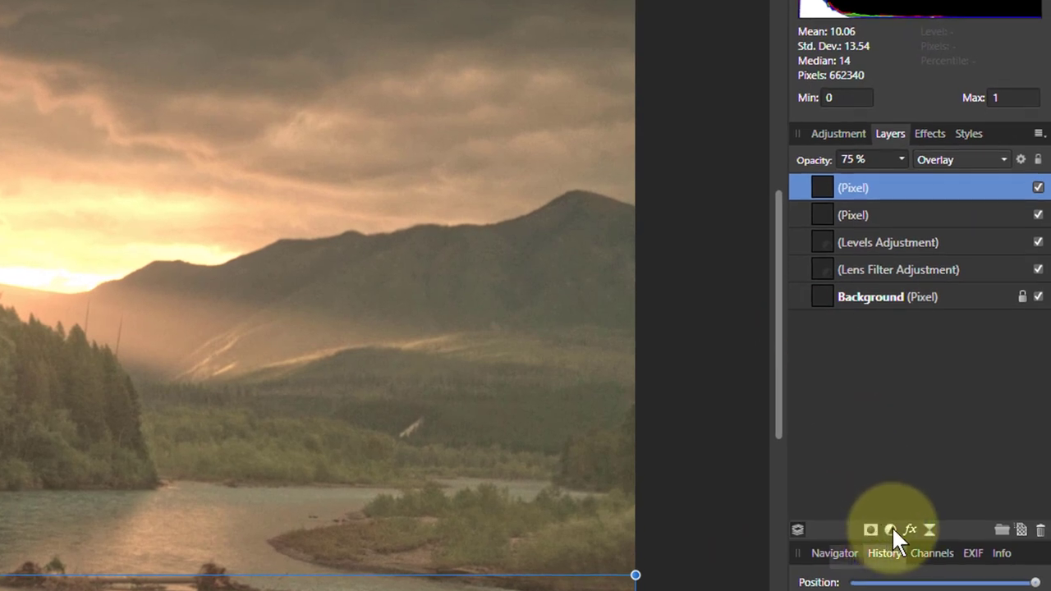
# Add a Curves adjustment and shape a gentle S-curve: slightly lifted highlights, shadows pulled down
pyautogui.click(891, 528)
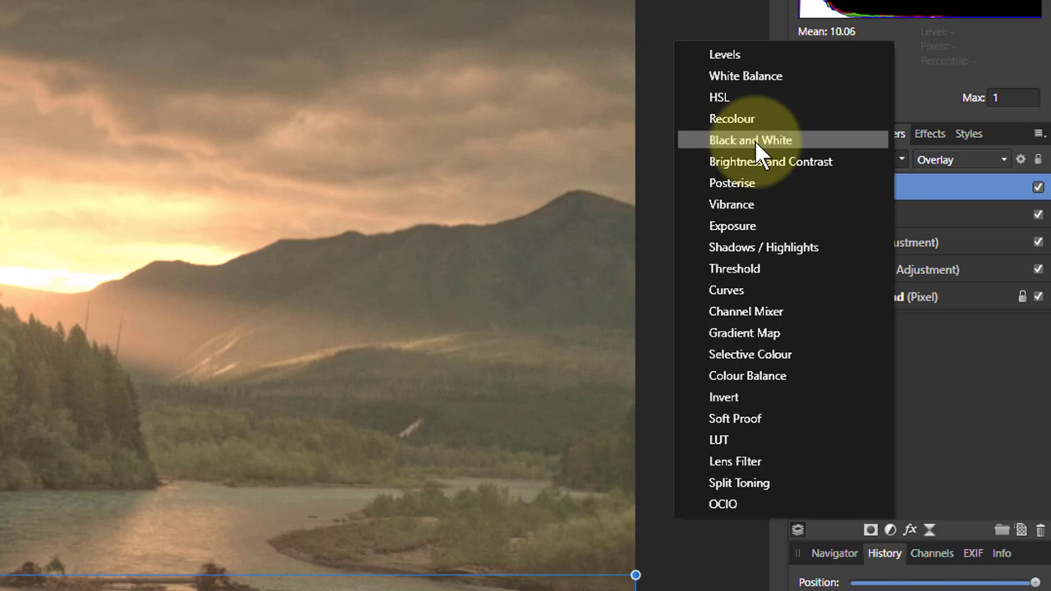
pyautogui.click(735, 298)
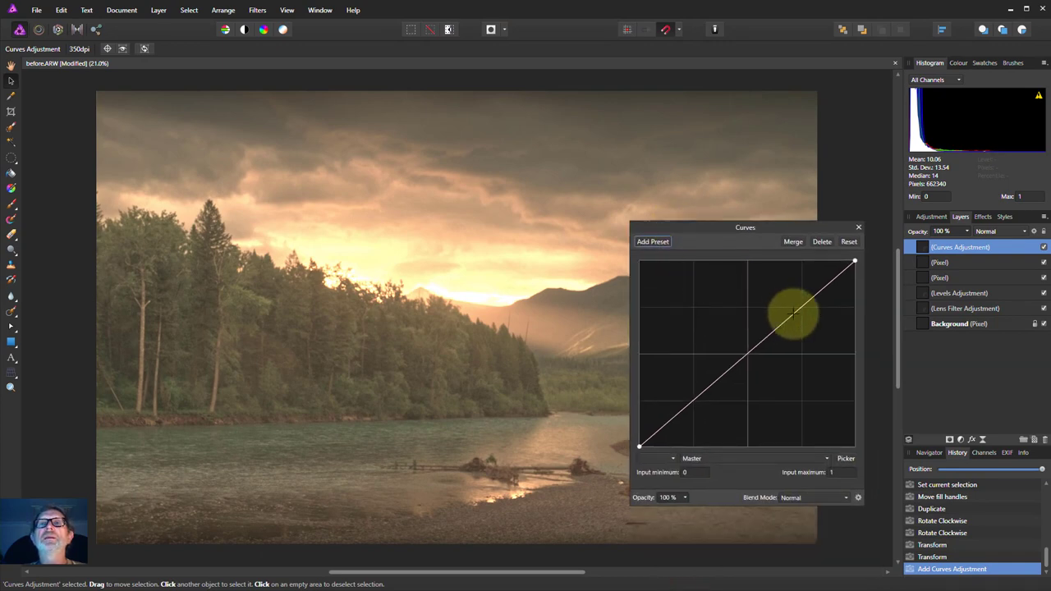
pyautogui.moveTo(794, 313)
pyautogui.mouseDown()
pyautogui.moveTo(760, 317)
pyautogui.moveTo(787, 308)
pyautogui.mouseUp()
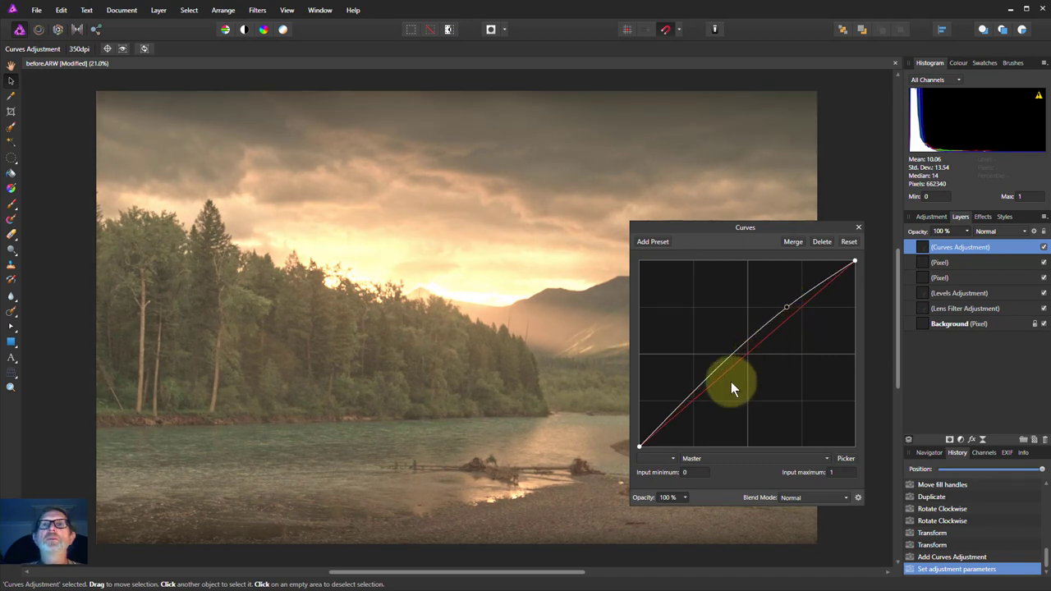
pyautogui.moveTo(702, 388); pyautogui.dragTo(695, 405)
pyautogui.moveTo(786, 307); pyautogui.dragTo(790, 308)
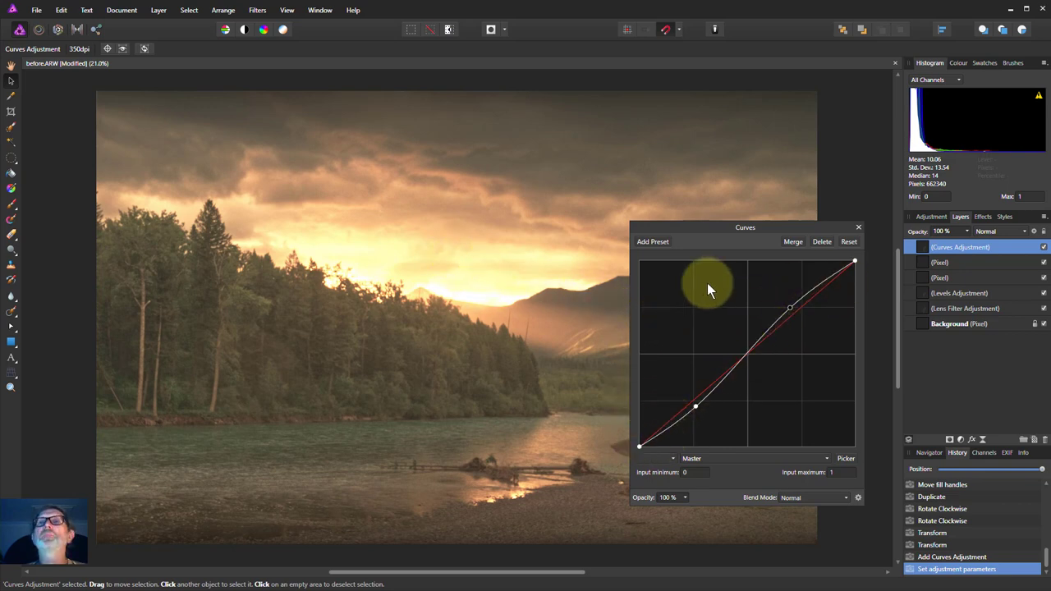
pyautogui.click(859, 228)
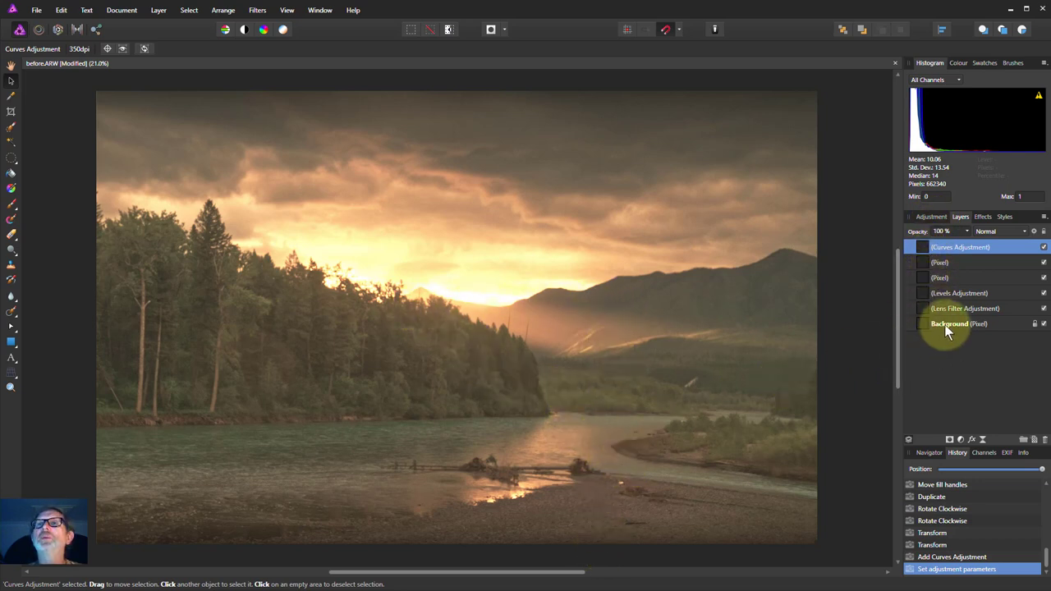
pyautogui.keyDown('shift'); pyautogui.click(963, 307); pyautogui.keyUp('shift')
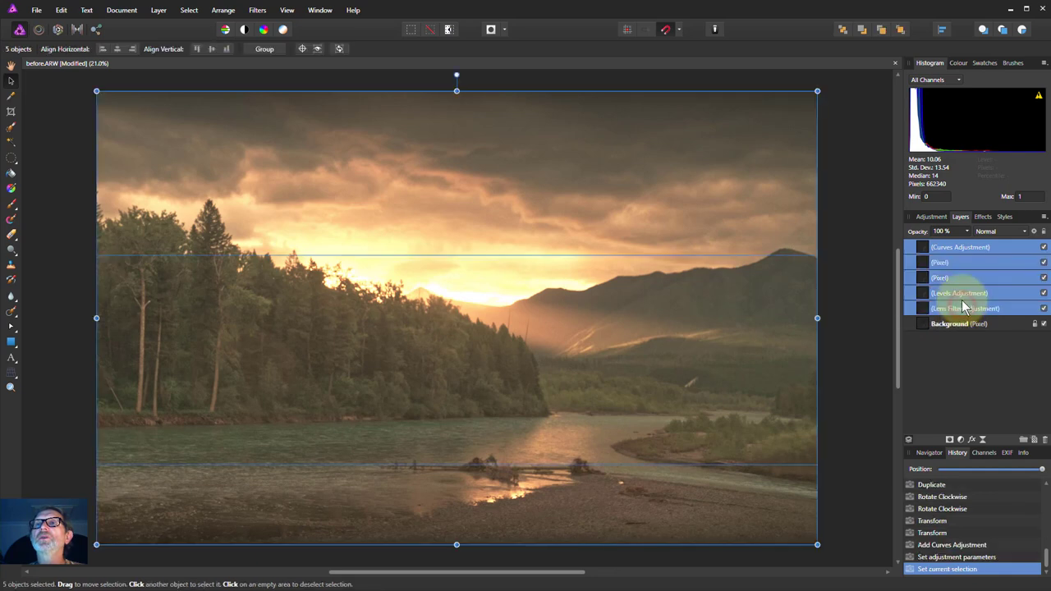
pyautogui.click(1044, 247)
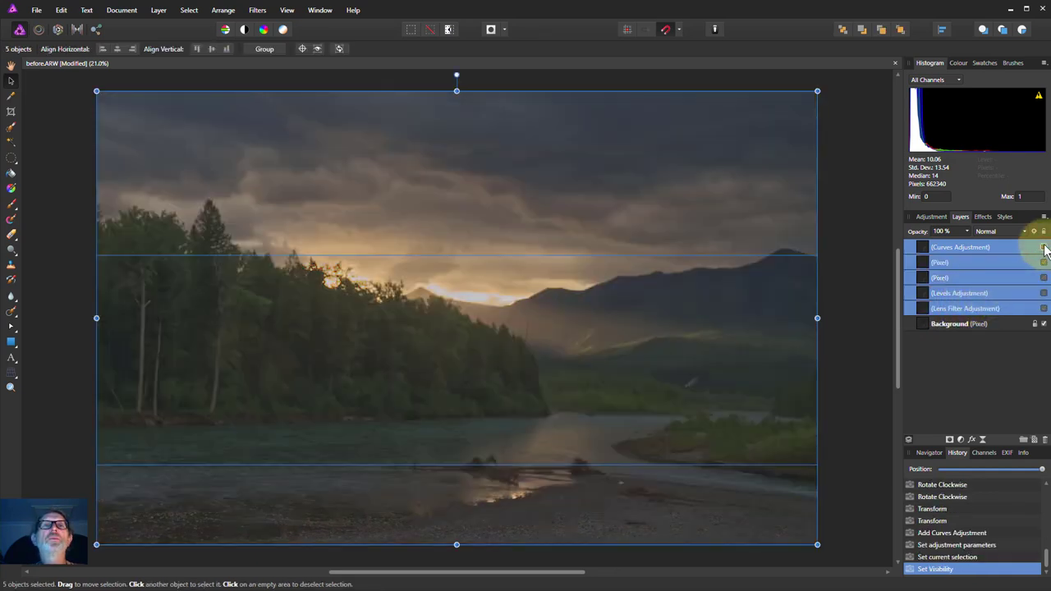
pyautogui.click(1043, 247)
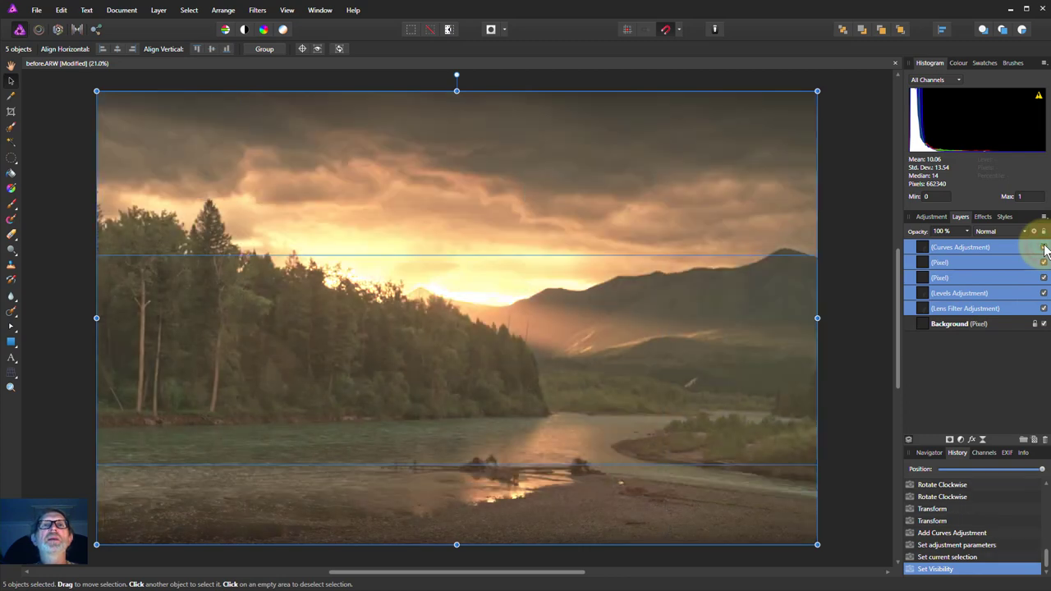
pyautogui.click(1044, 247)
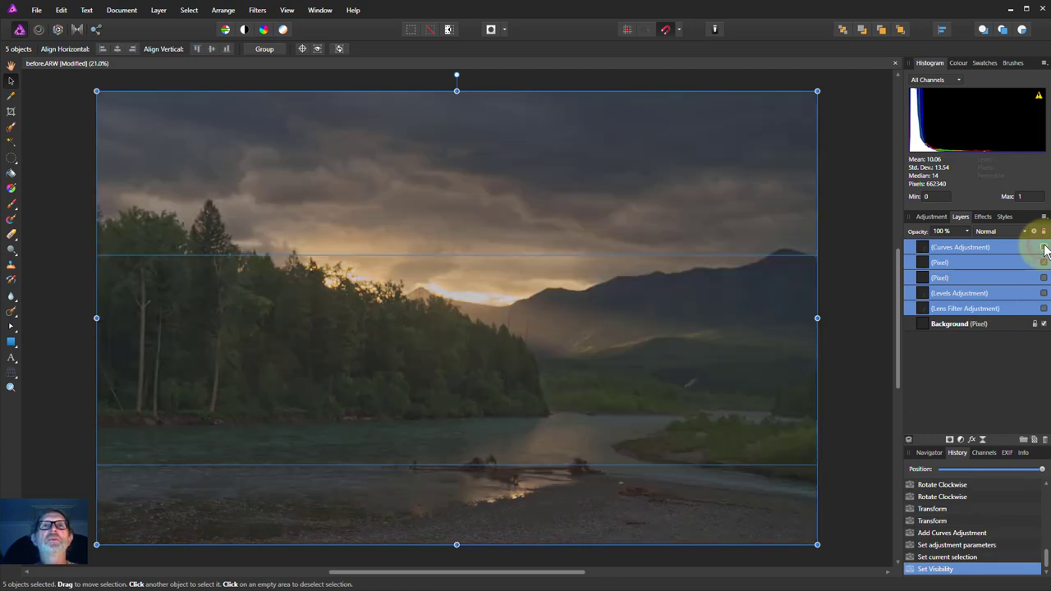
pyautogui.click(1044, 248)
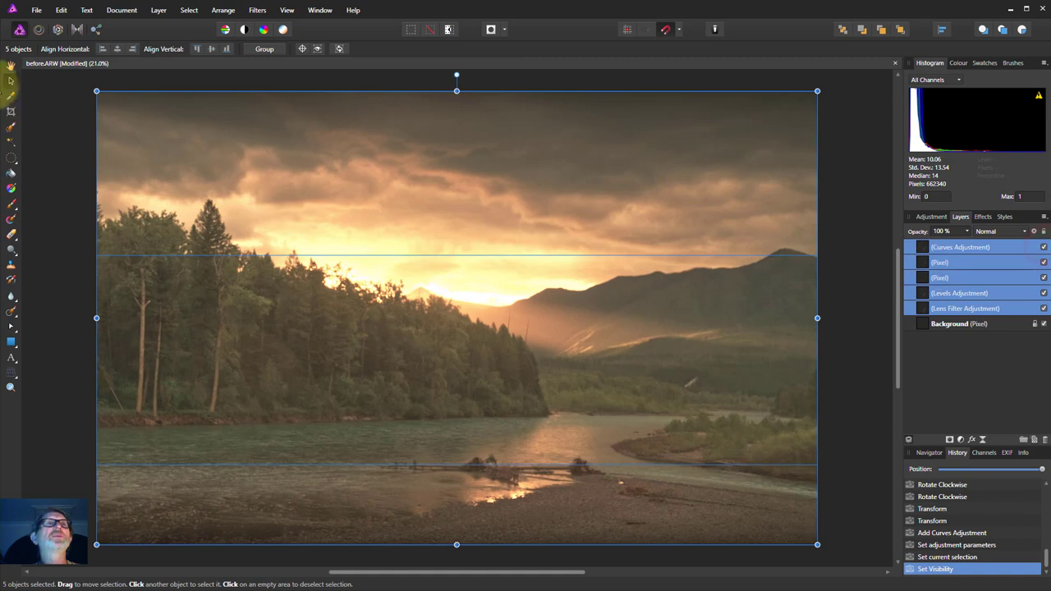
pyautogui.click(11, 65)
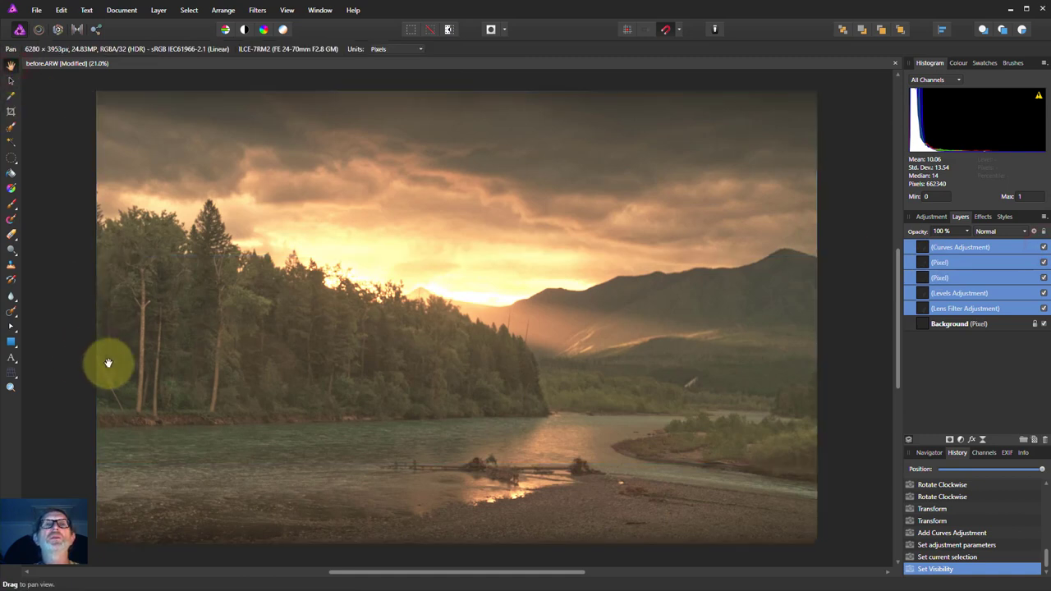